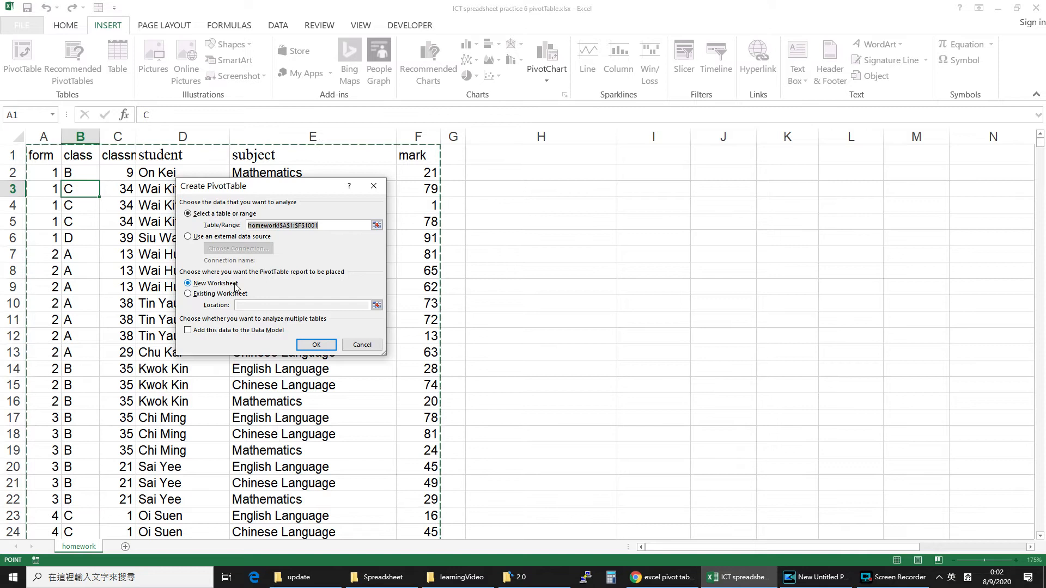
Create a PivotTable from homework!$A$1:$F$1001 on the existing worksheet at cell H1.
click(188, 294)
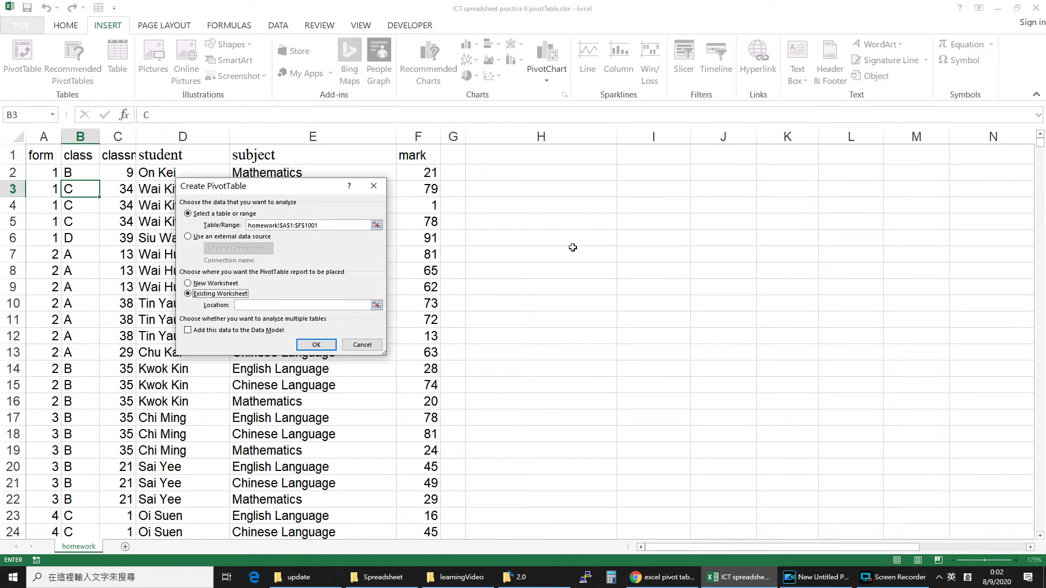
click(263, 308)
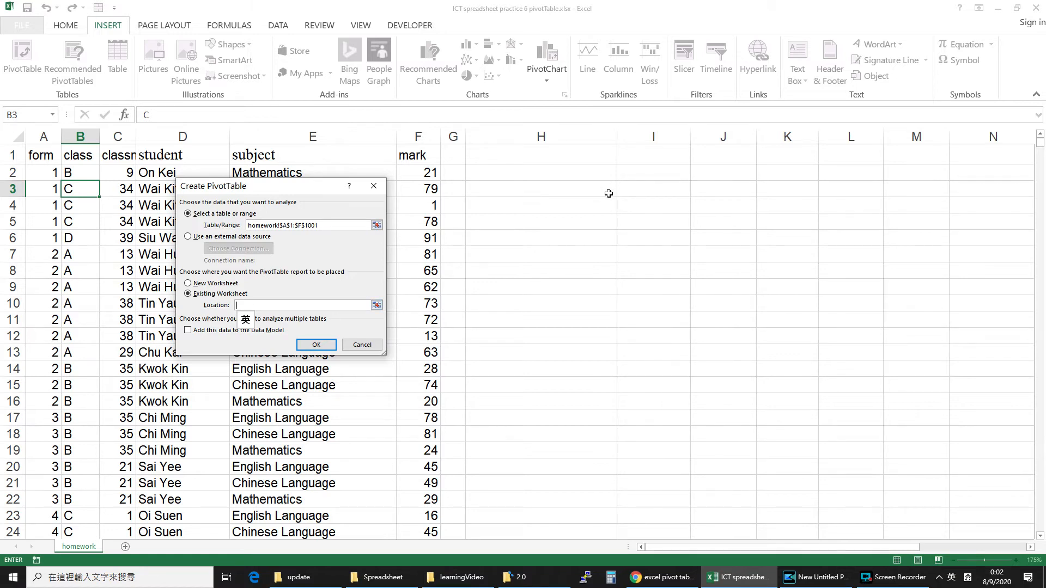
click(569, 156)
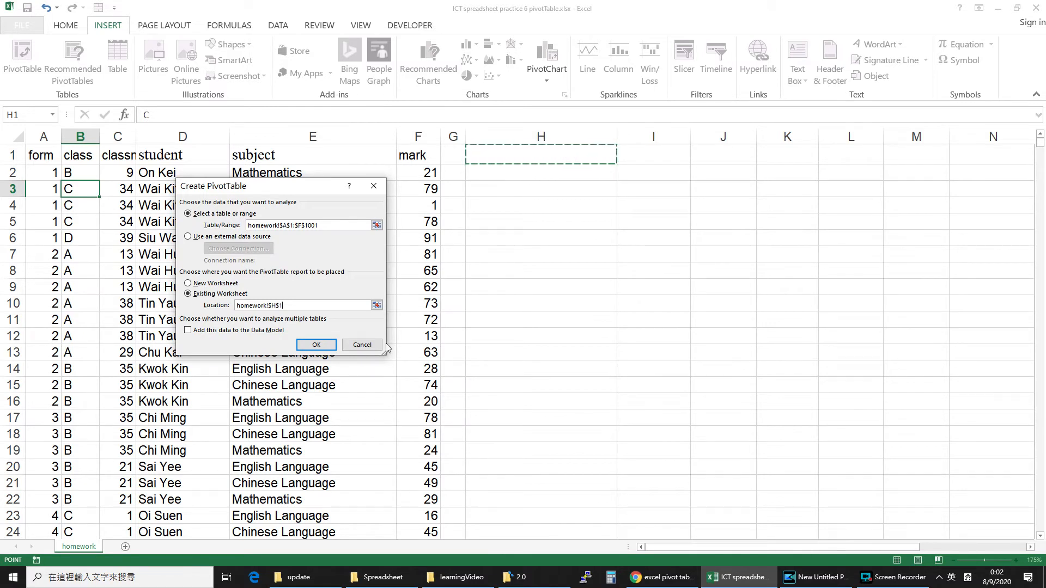
click(327, 347)
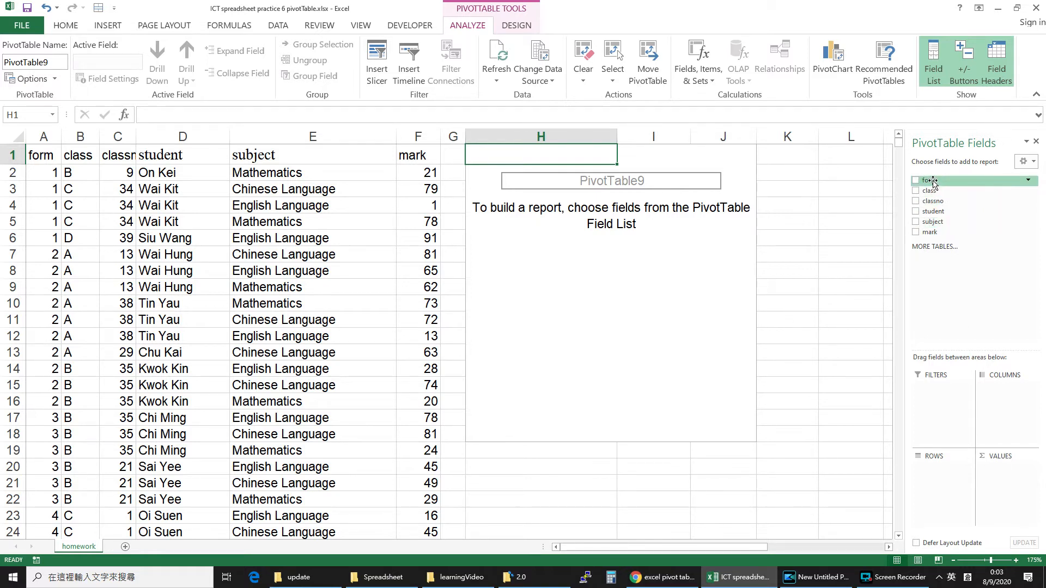
Lay out the PivotTable with form as rows and class as columns, and narrow column I.
drag(933, 182, 942, 483)
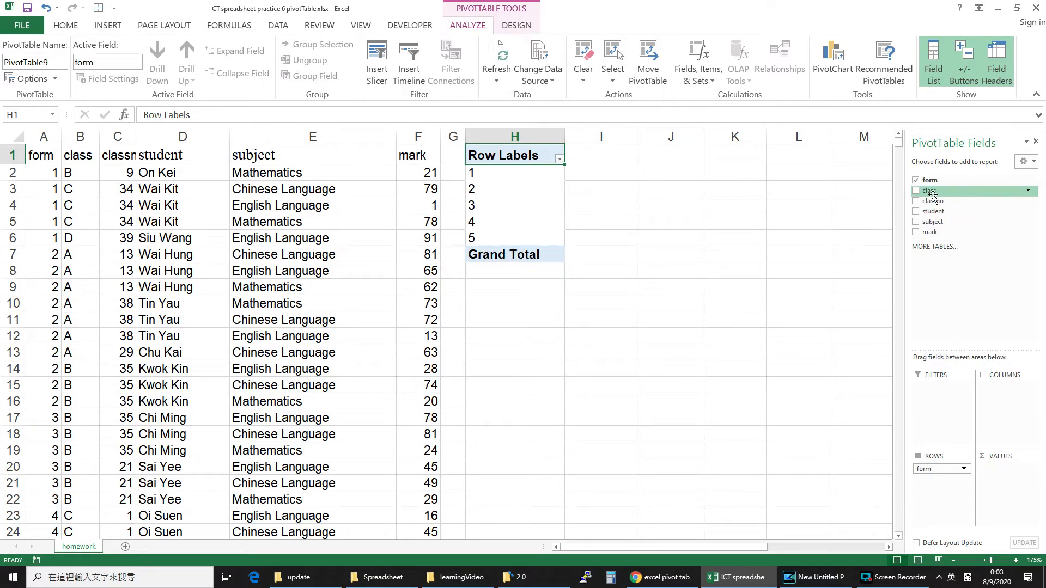
drag(934, 195, 1006, 408)
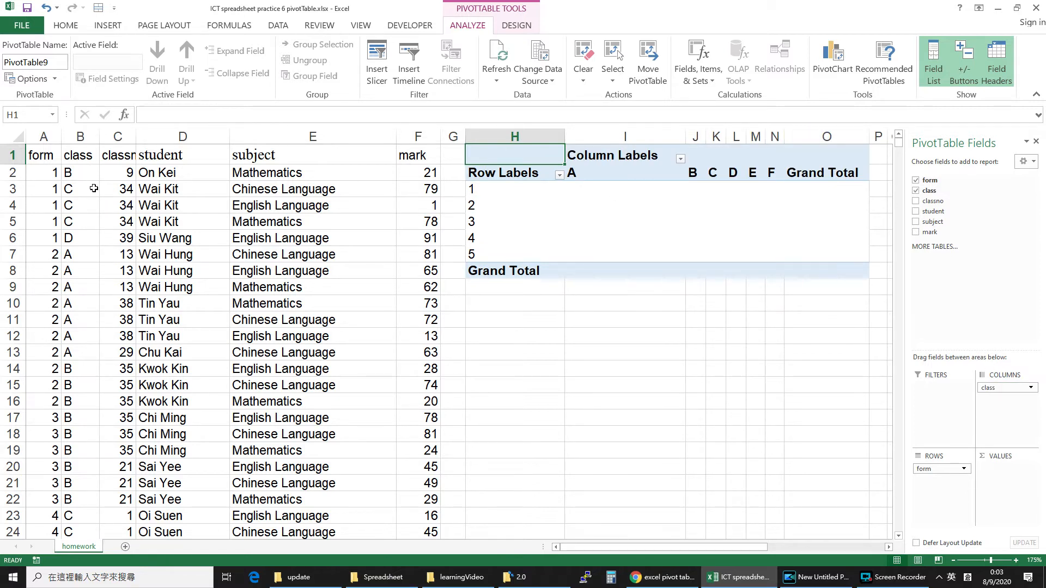
drag(685, 137, 606, 137)
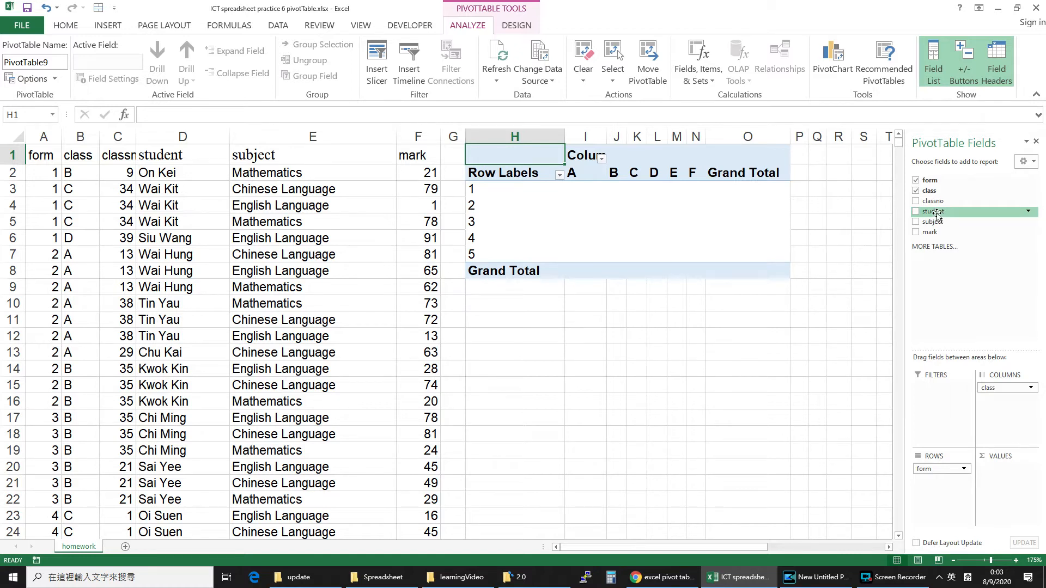
Add student to the PivotTable values summarized by Count, and narrow column I again.
drag(937, 214, 1011, 474)
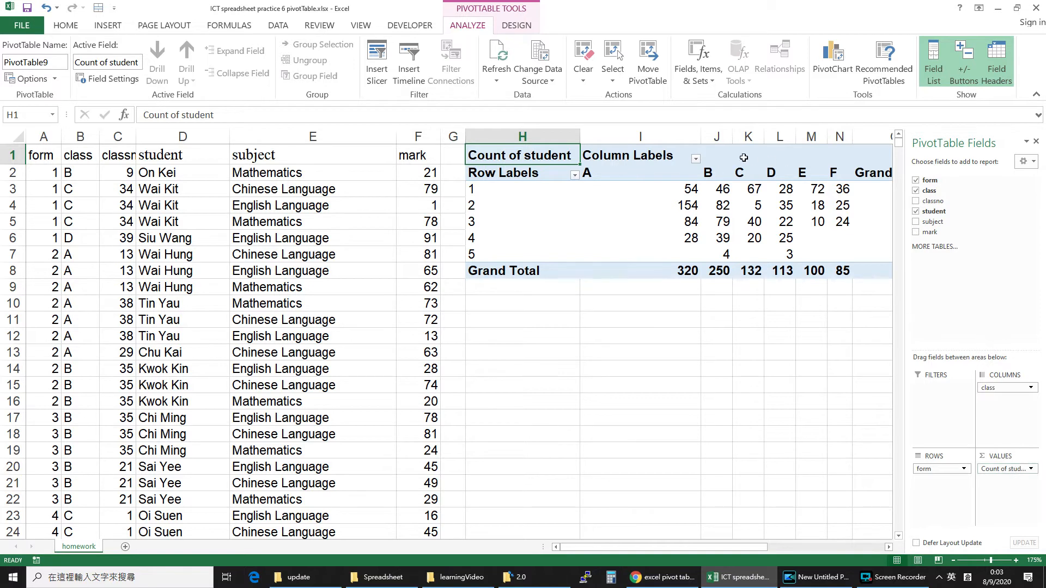
drag(701, 135, 632, 135)
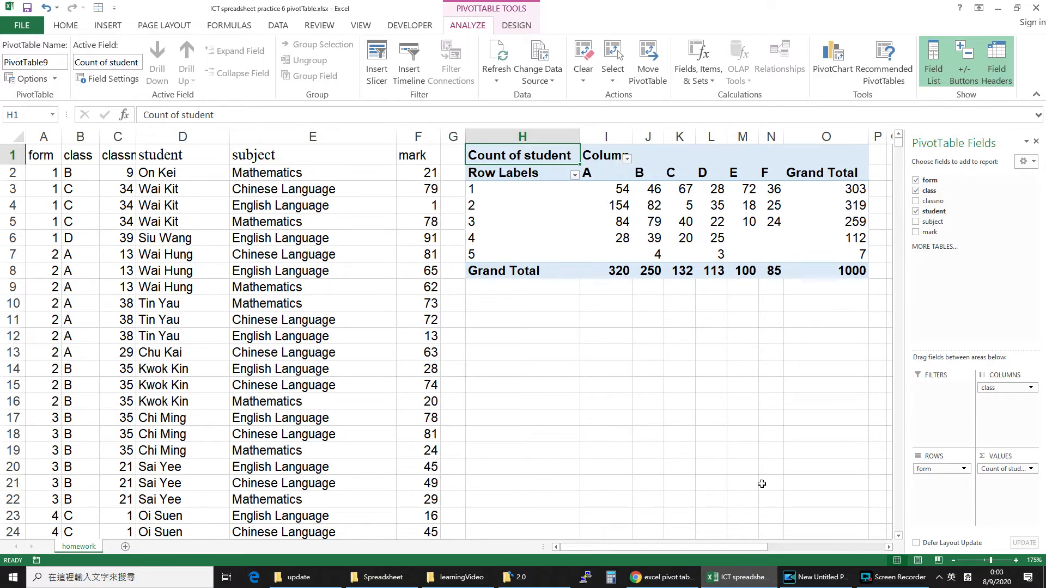
click(1031, 469)
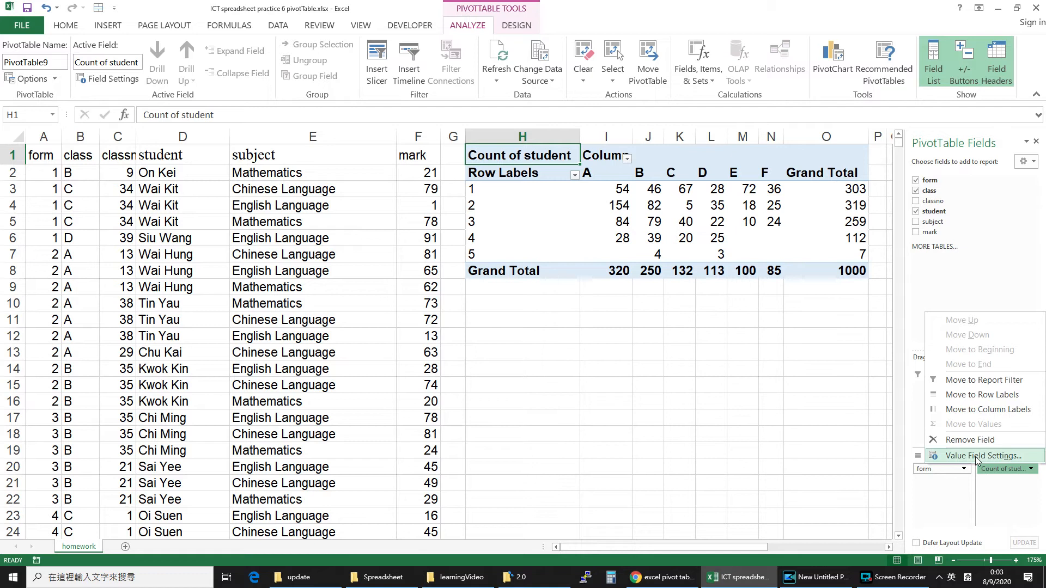
click(977, 457)
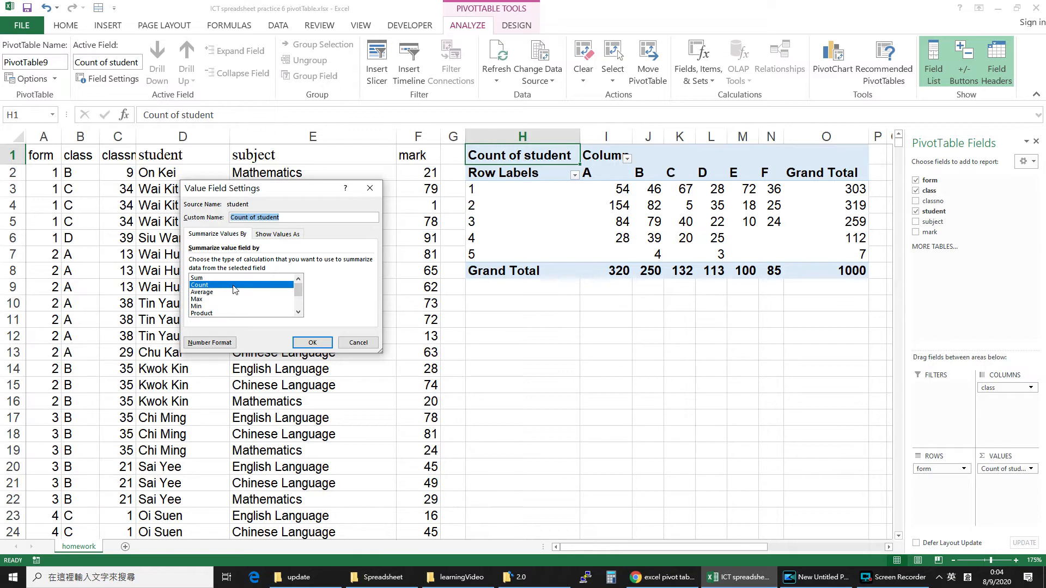
click(308, 343)
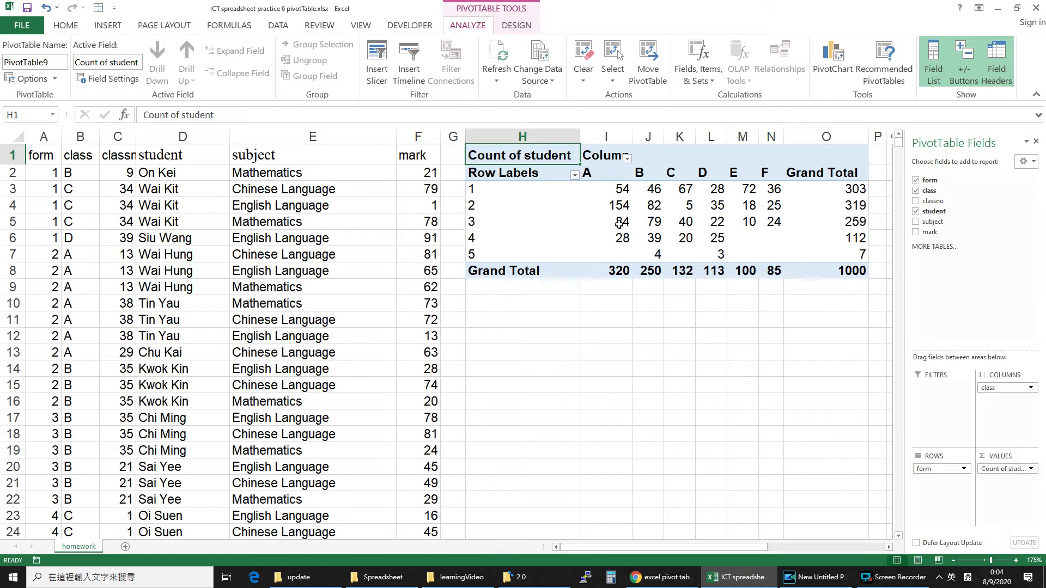
mouse_move(667, 222)
mouse_move(827, 229)
click(531, 322)
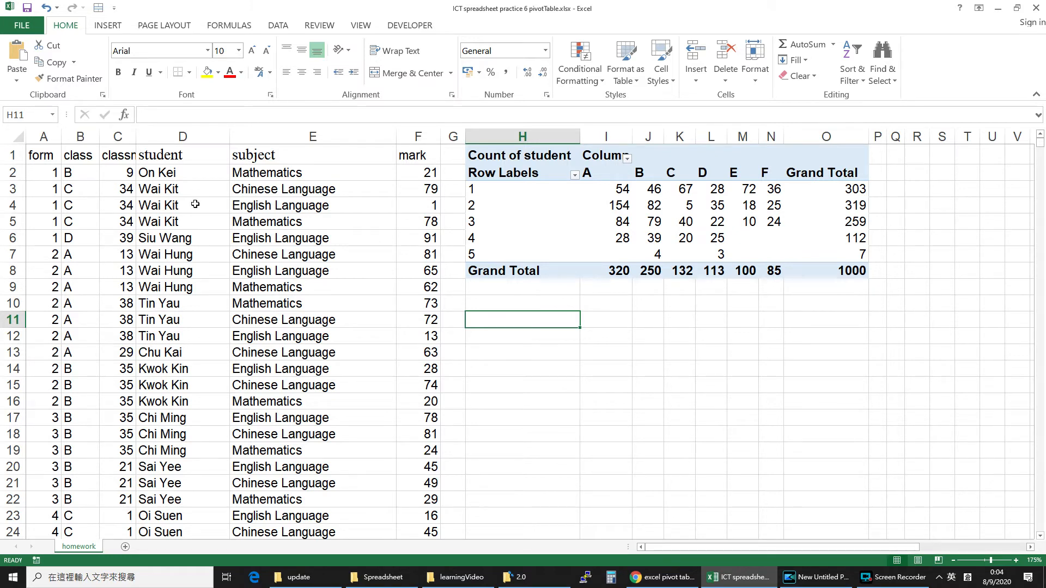
Create a second PivotTable from homework!$A$1:$F$1001 on the existing worksheet at cell H11.
click(91, 191)
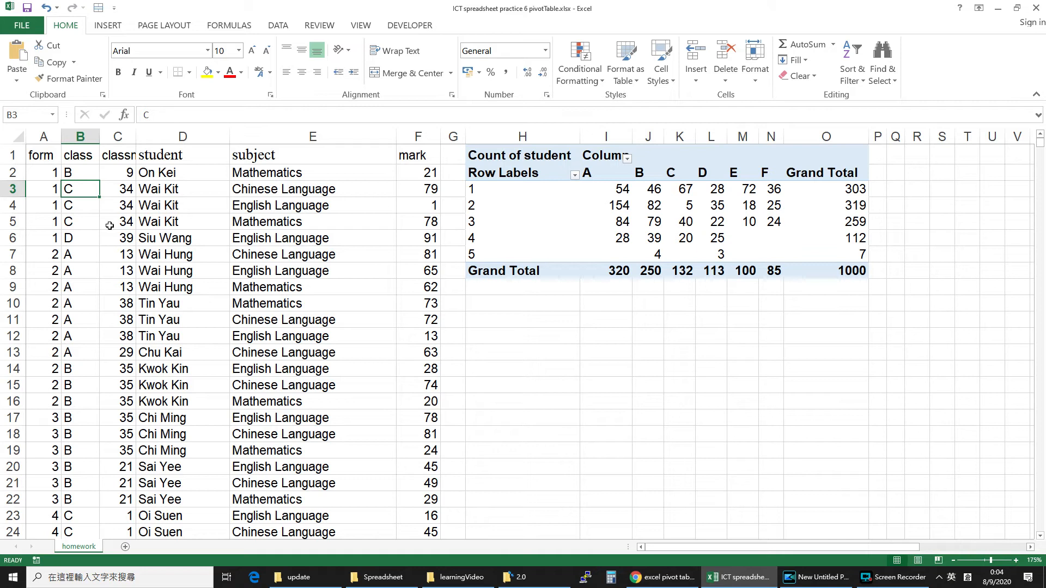
click(107, 25)
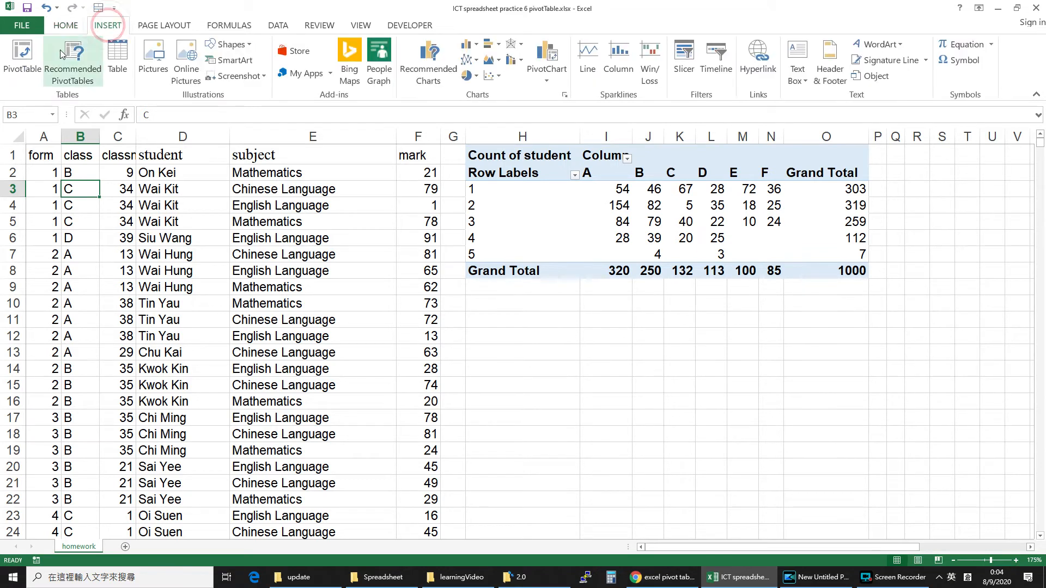
click(22, 53)
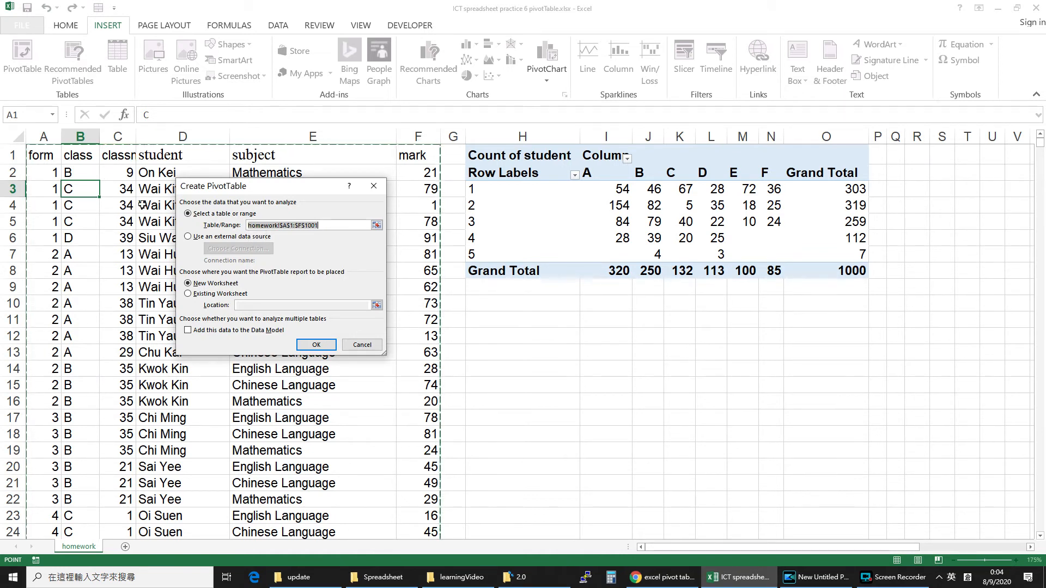
click(188, 294)
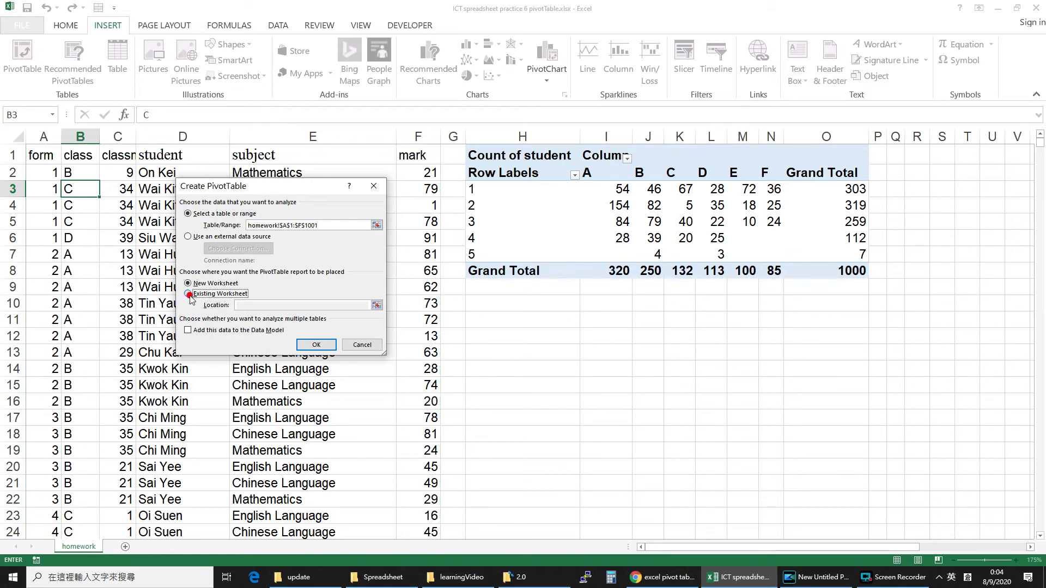
click(250, 305)
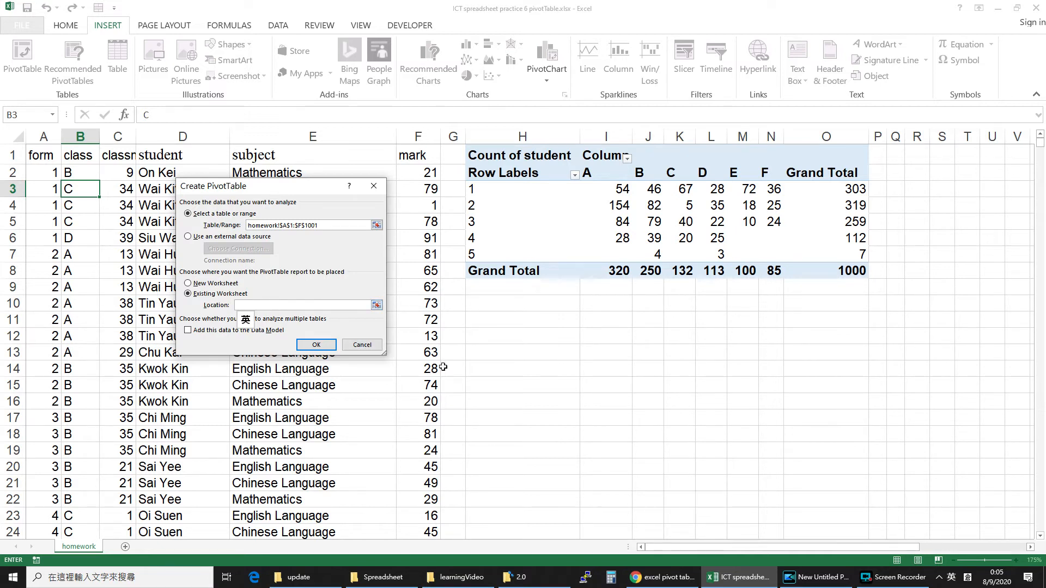
click(521, 322)
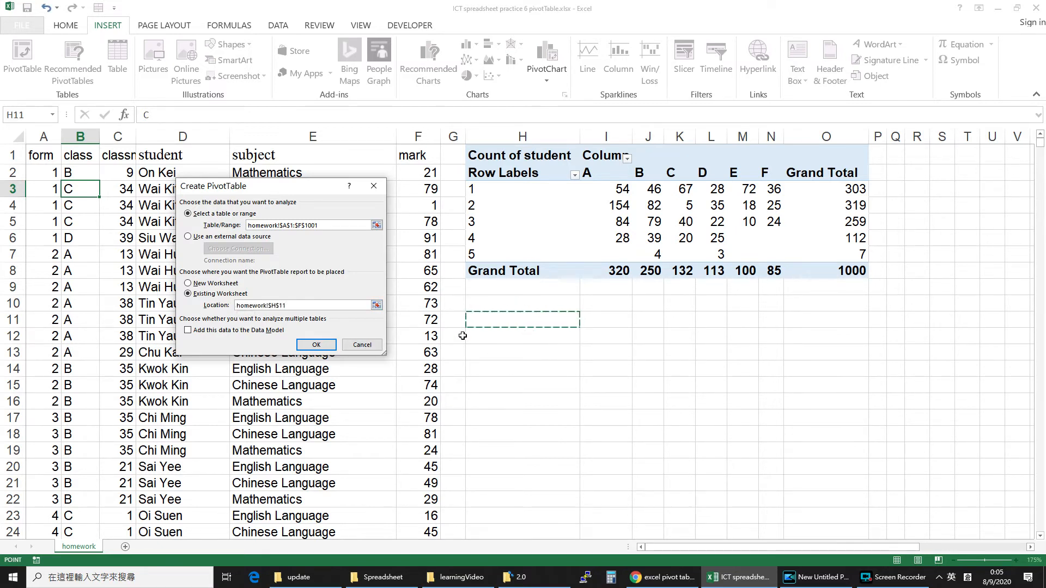
click(316, 345)
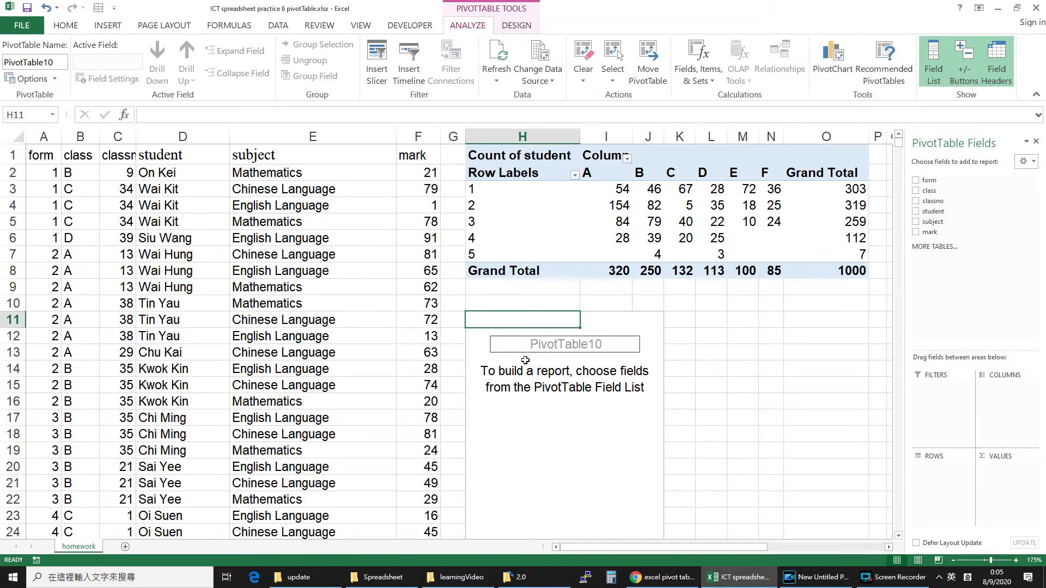
Set form and, nested beneath it, class as the row fields of the second PivotTable.
drag(930, 180, 931, 471)
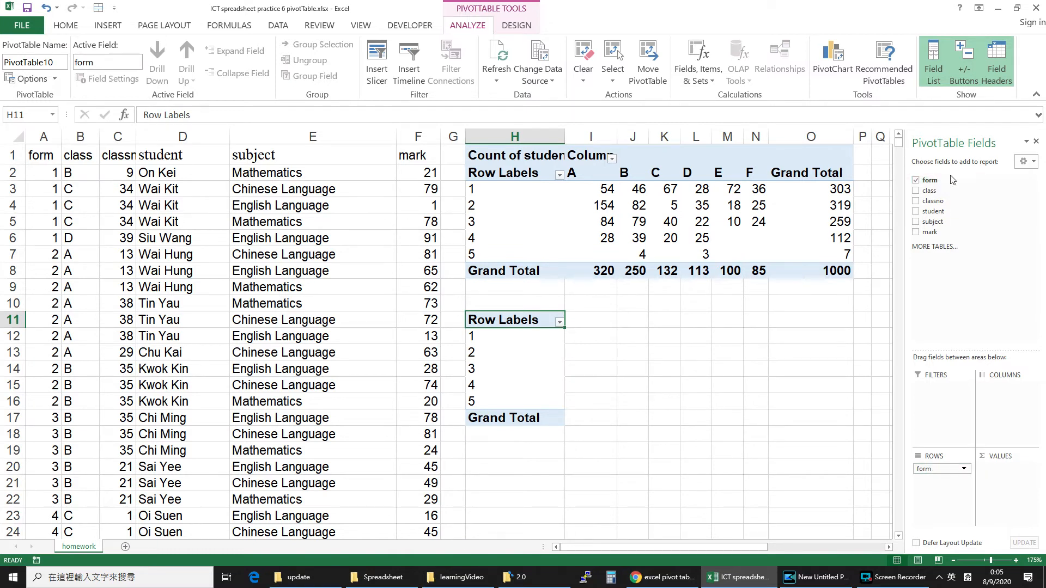
drag(929, 192, 952, 482)
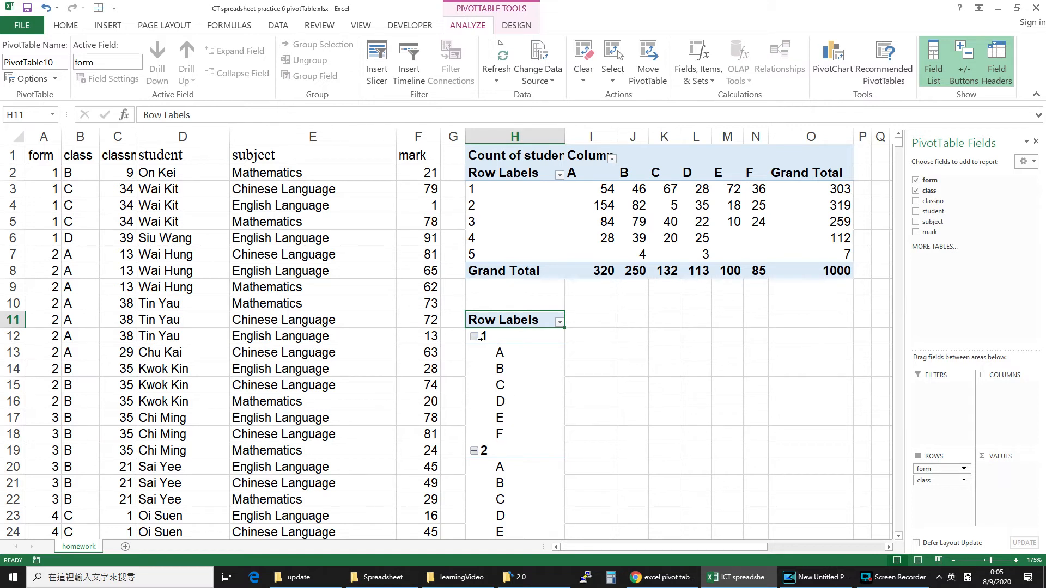
scroll(578, 343, down, 2)
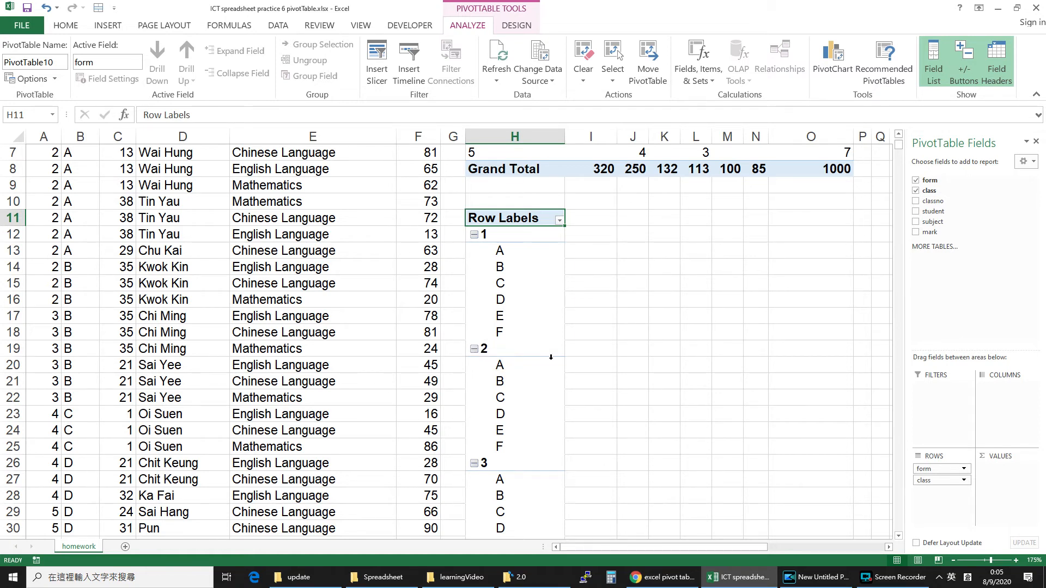
scroll(550, 357, down, 3)
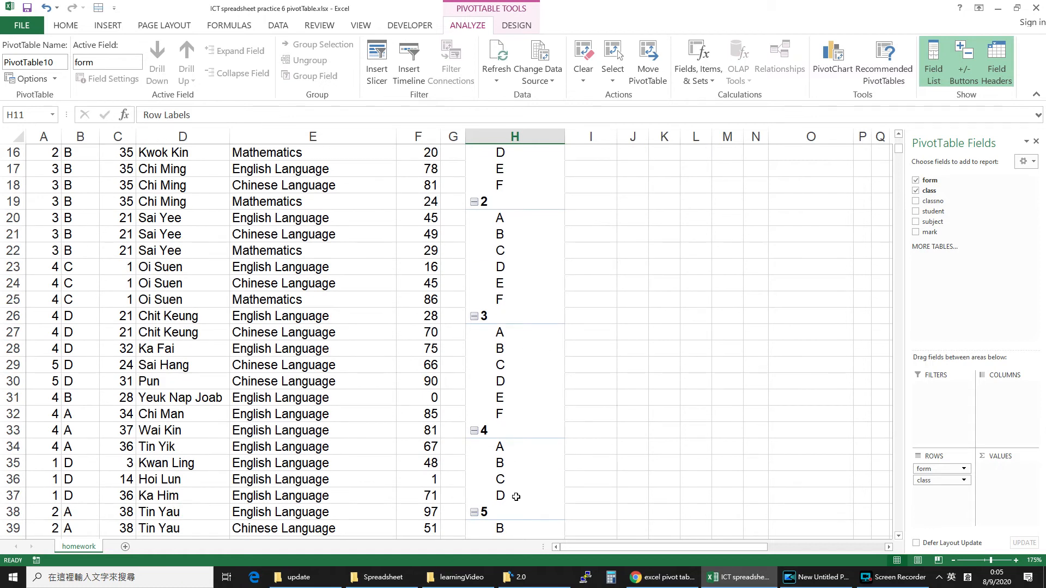
scroll(729, 420, up, 5)
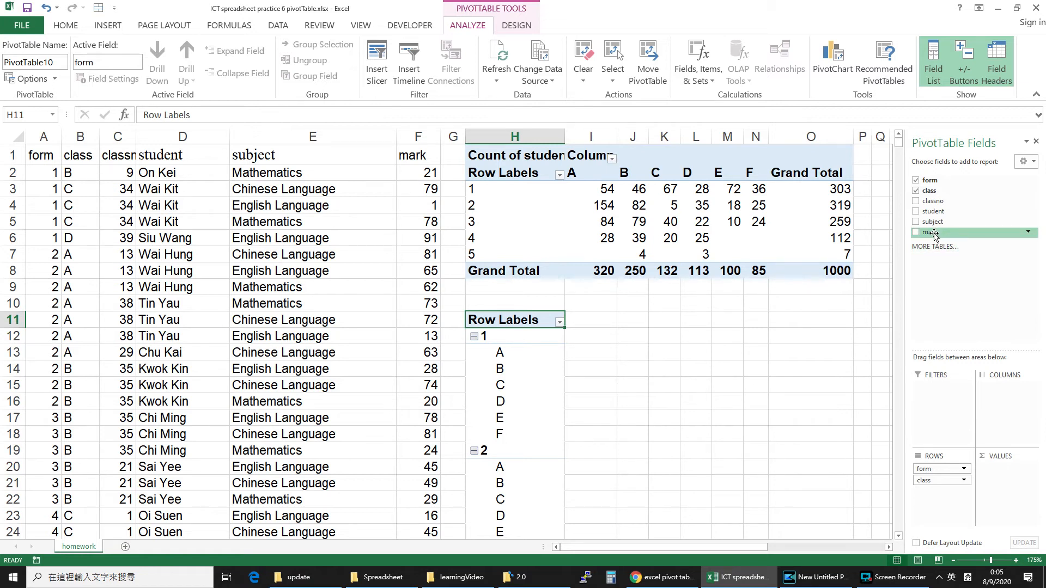
Add mark to the second PivotTable's values and summarize it by Average.
drag(933, 233, 1012, 477)
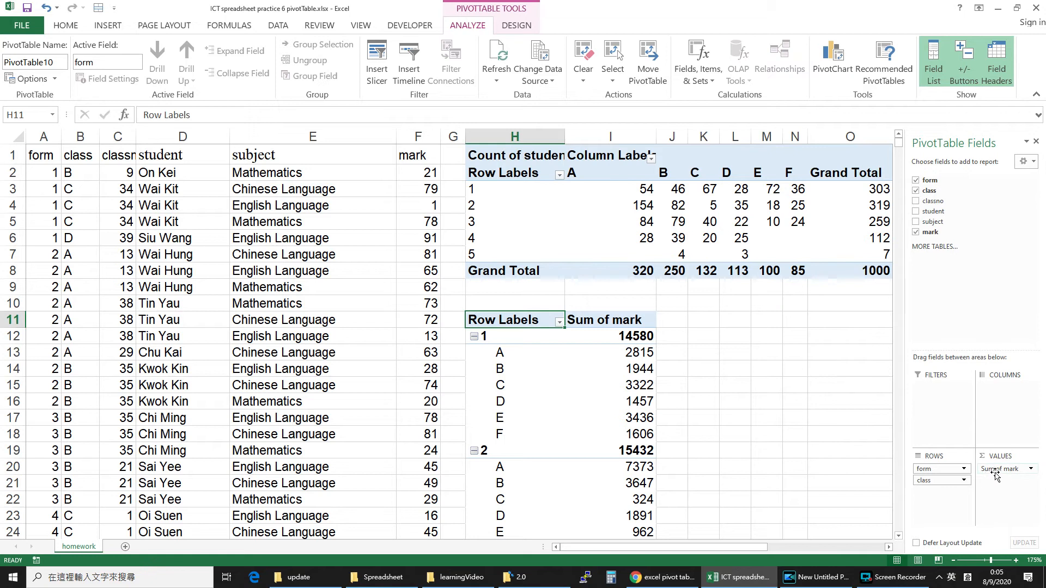
click(1031, 469)
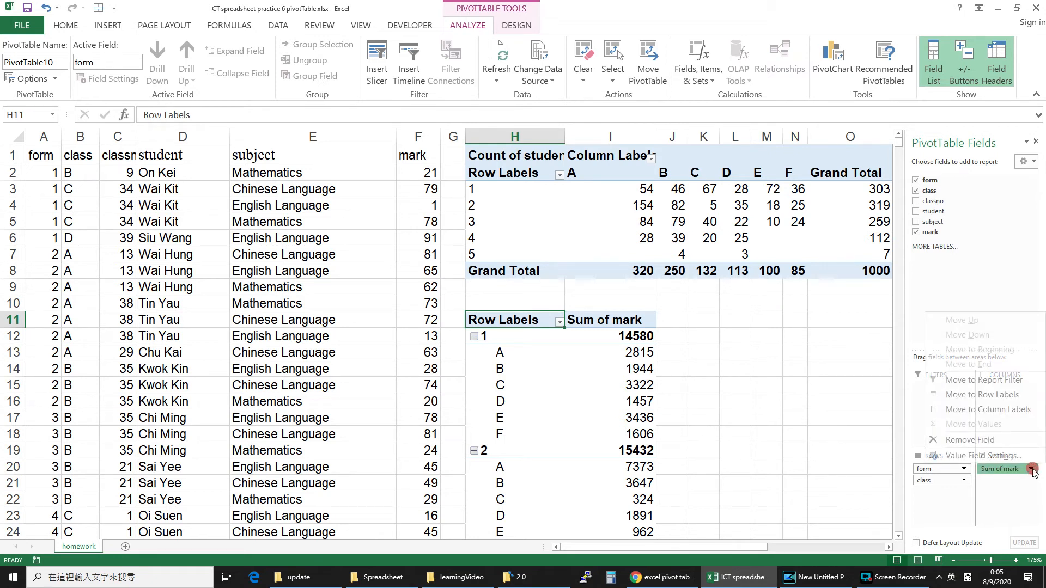
click(1002, 461)
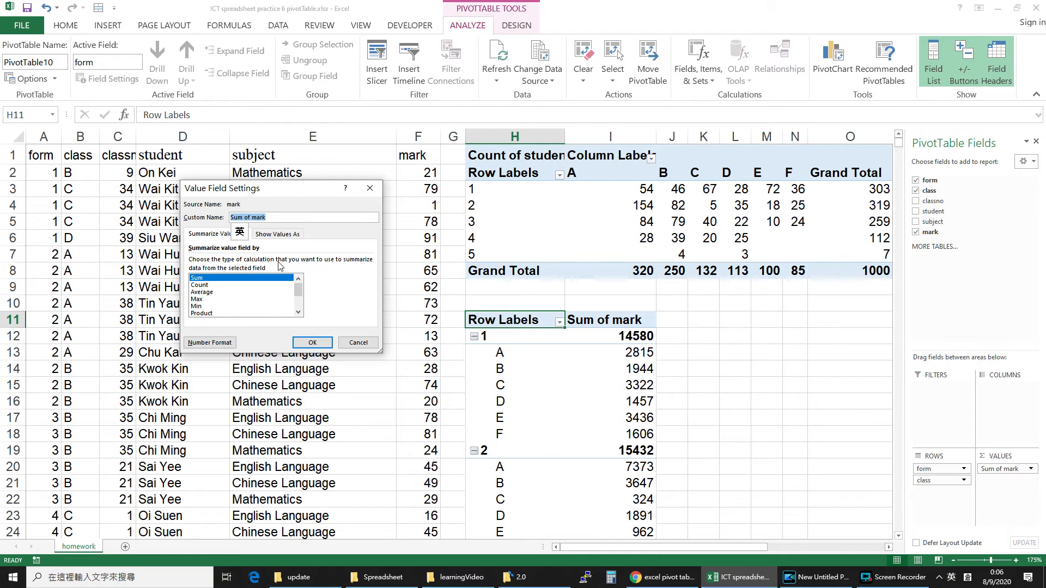
click(210, 293)
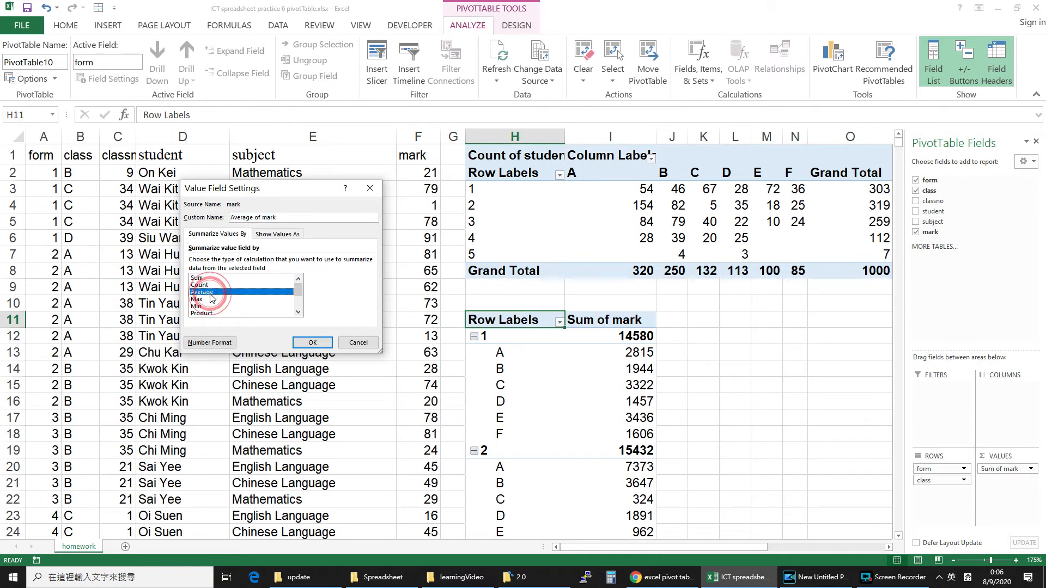
click(312, 344)
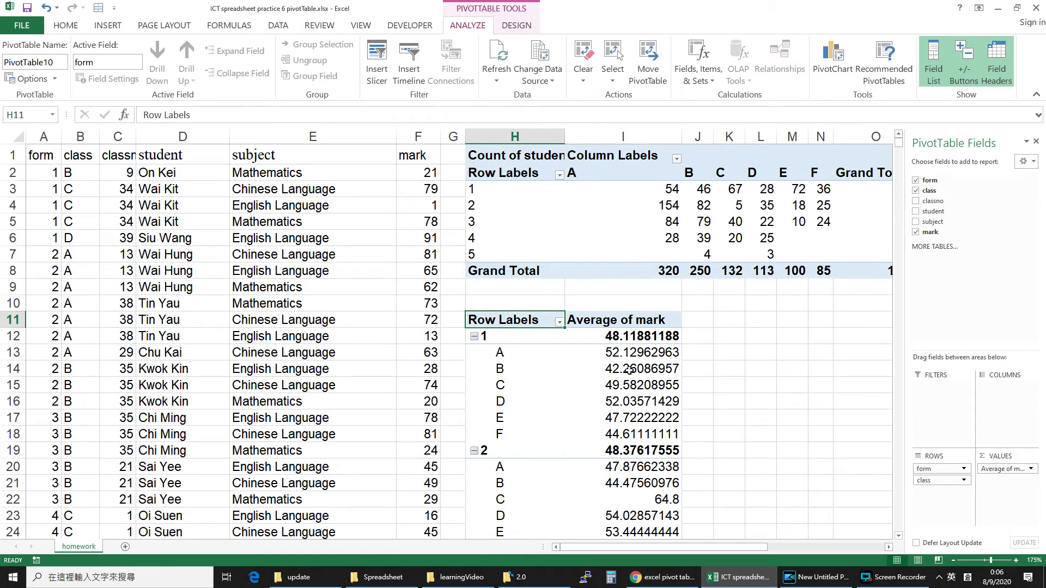
Collapse the class details under forms 1 to 5 in the average mark PivotTable.
mouse_move(626, 374)
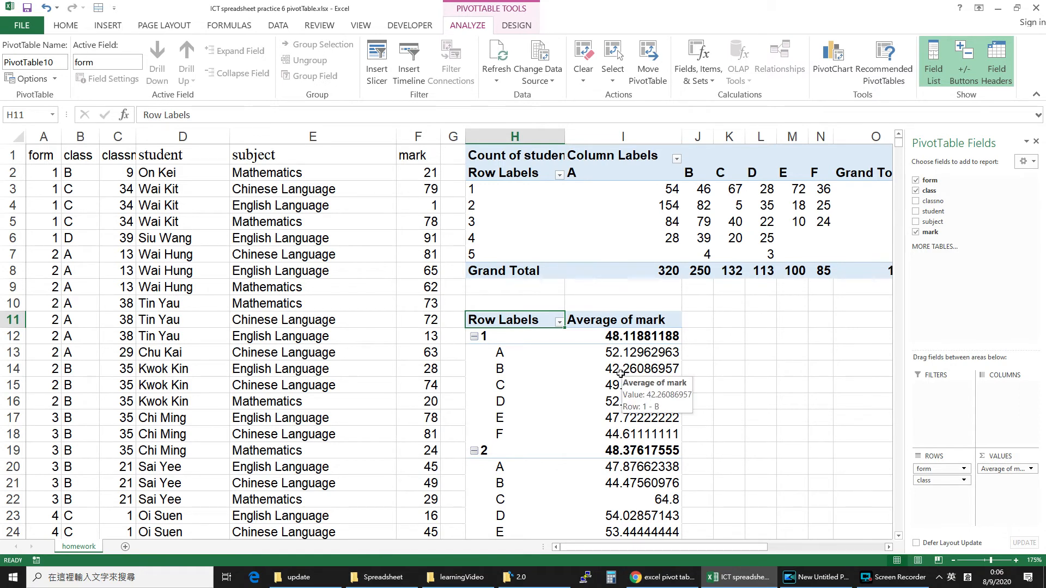
mouse_move(618, 408)
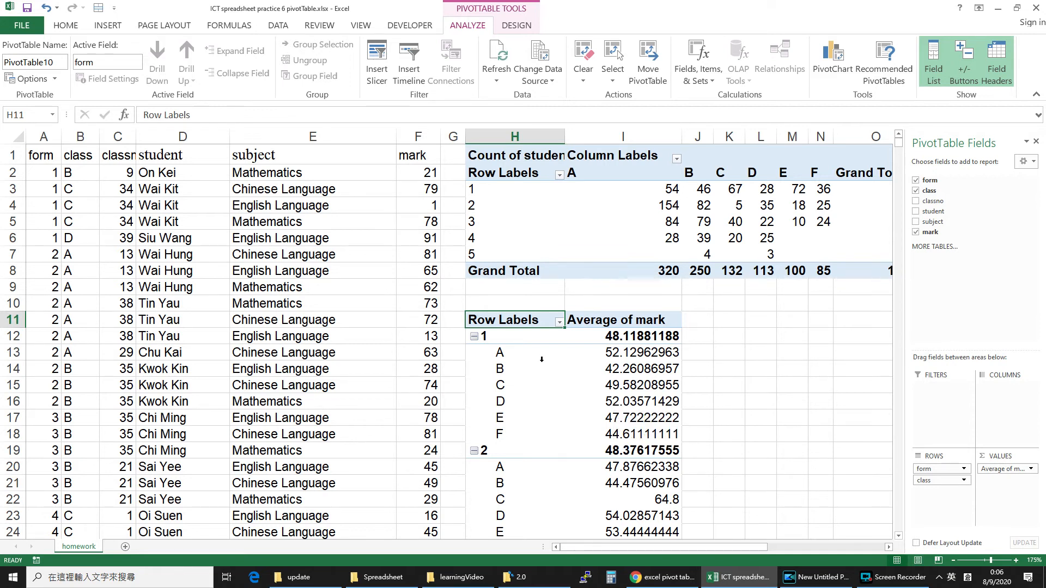
click(477, 338)
click(475, 354)
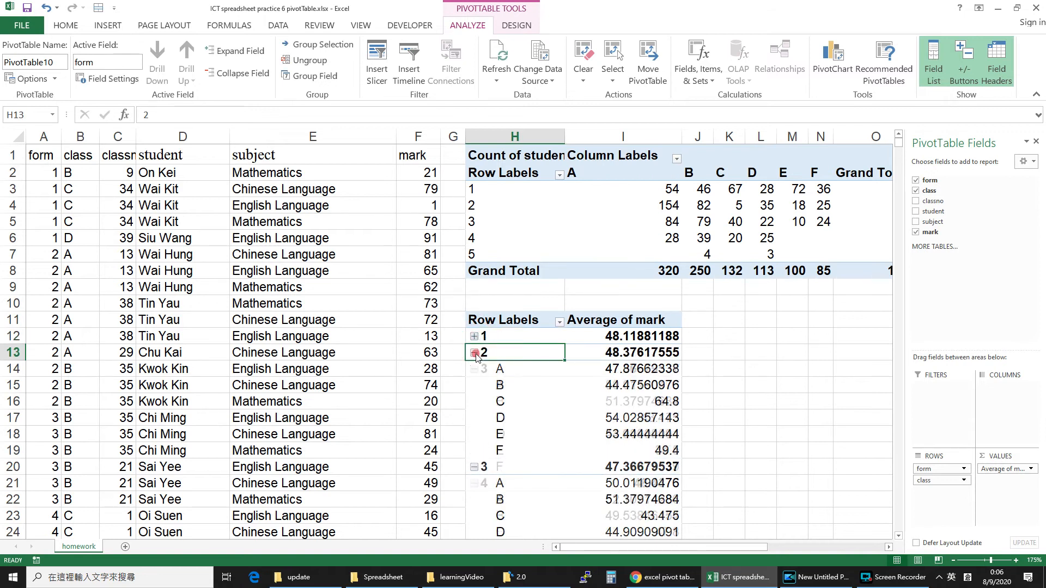
click(474, 369)
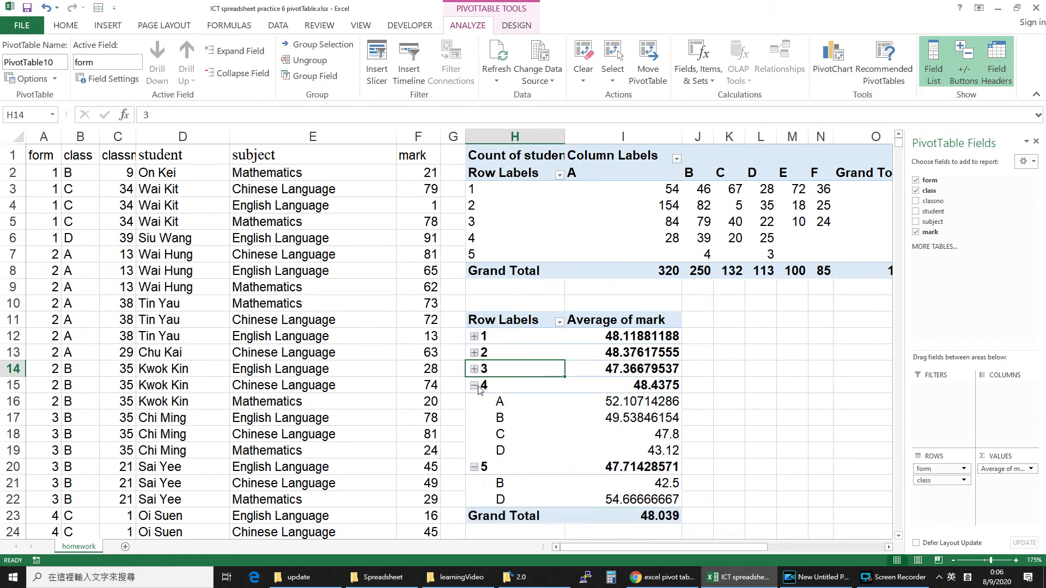
click(477, 386)
click(475, 402)
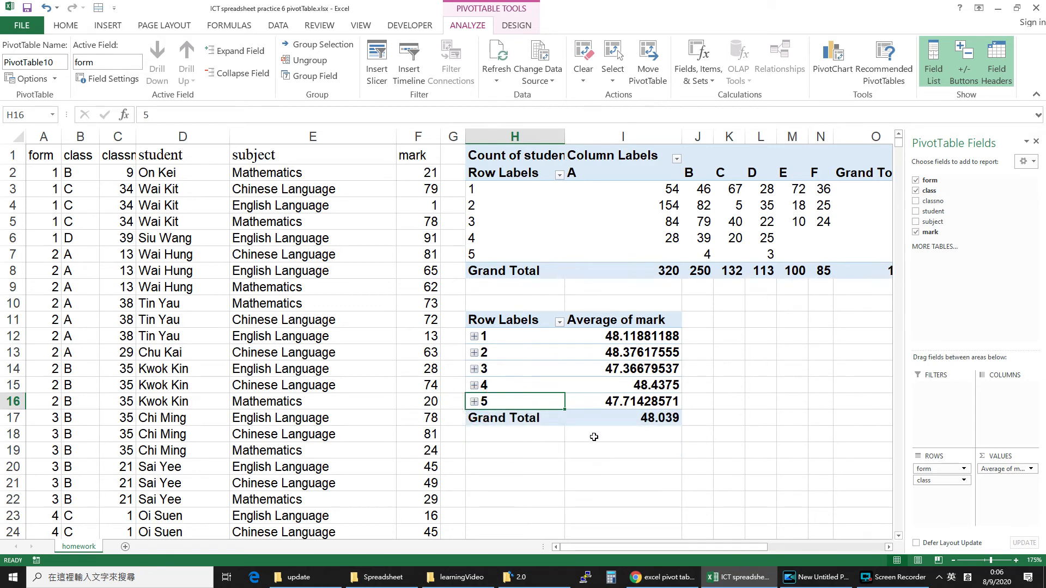
Expand form 1 in the average mark PivotTable to view its classes, and collapse it again.
click(474, 336)
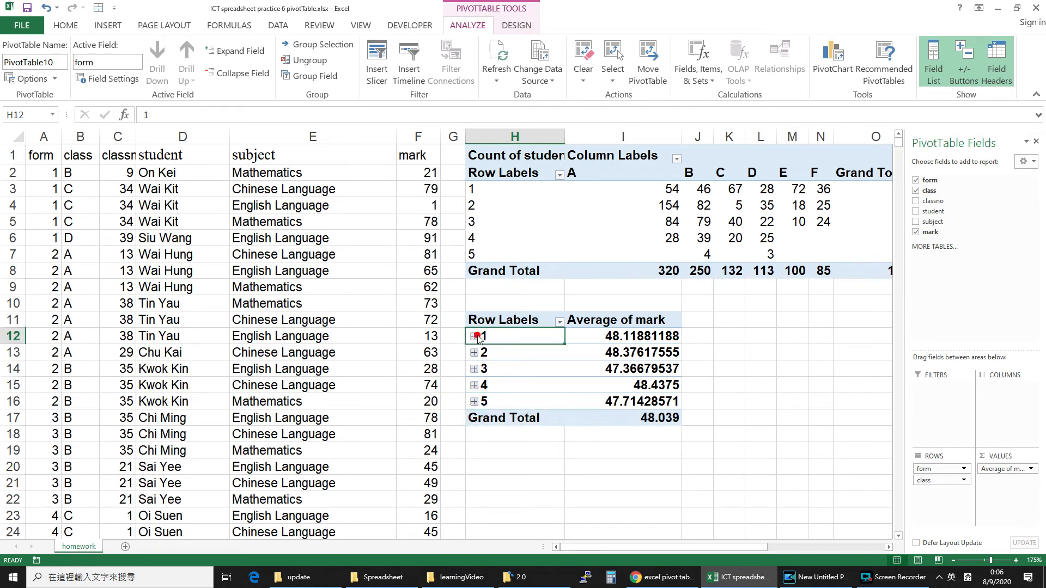
click(475, 336)
click(492, 463)
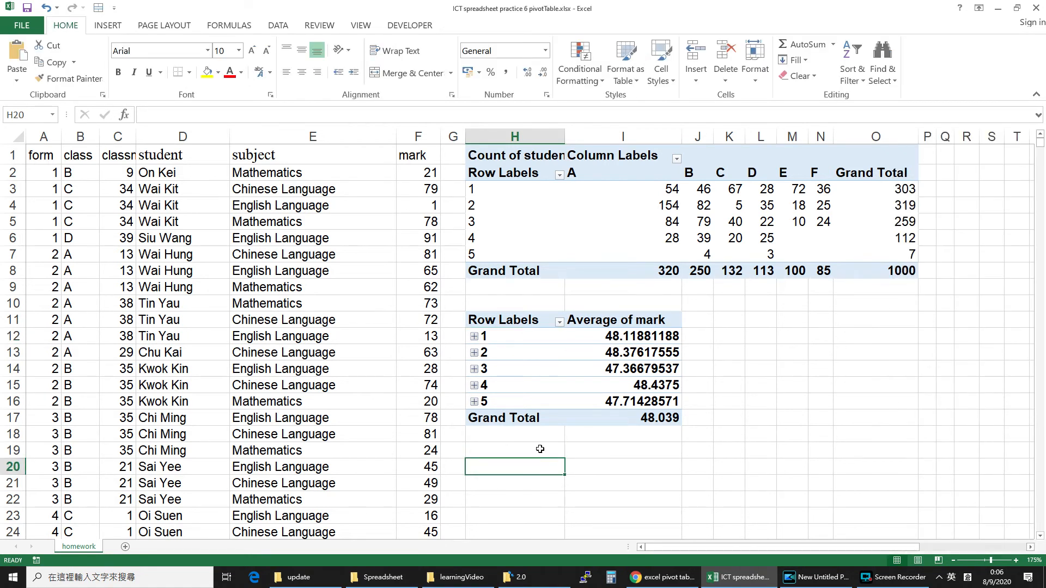
Create a third PivotTable from homework!$A$1:$F$1001 on the existing worksheet at cell H20.
click(106, 189)
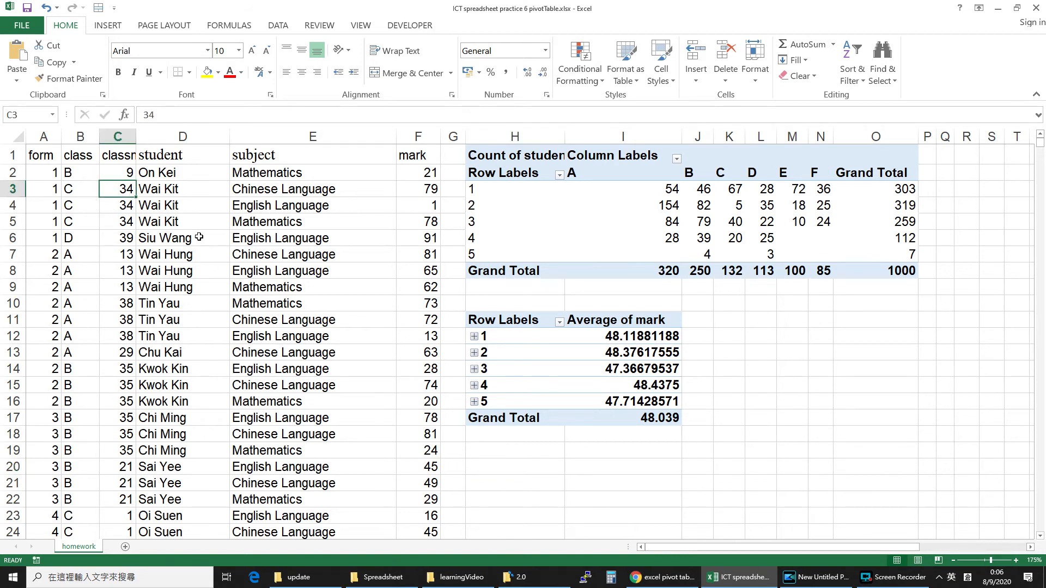
click(107, 26)
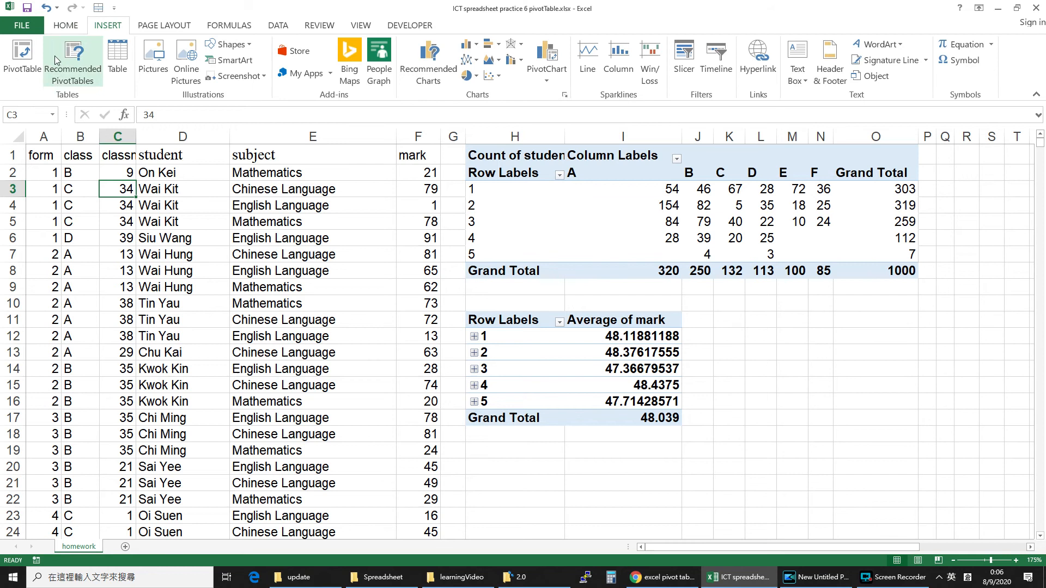
click(27, 69)
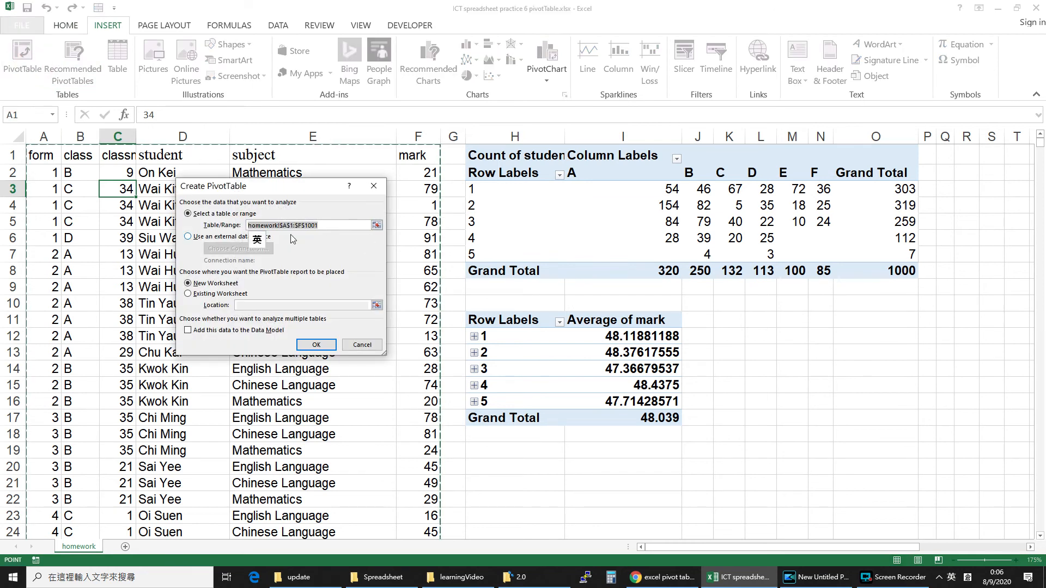
click(189, 297)
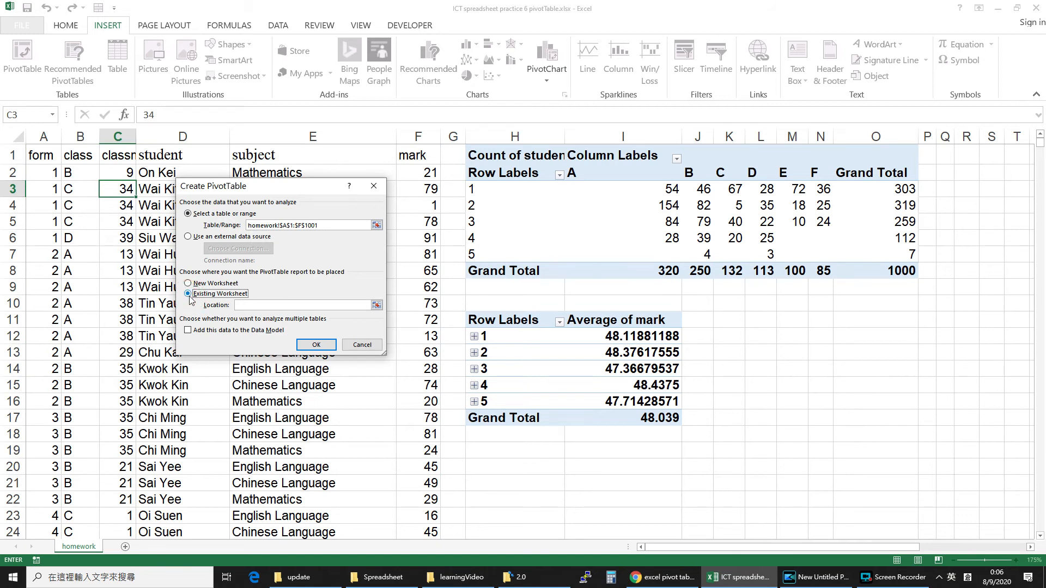
click(253, 305)
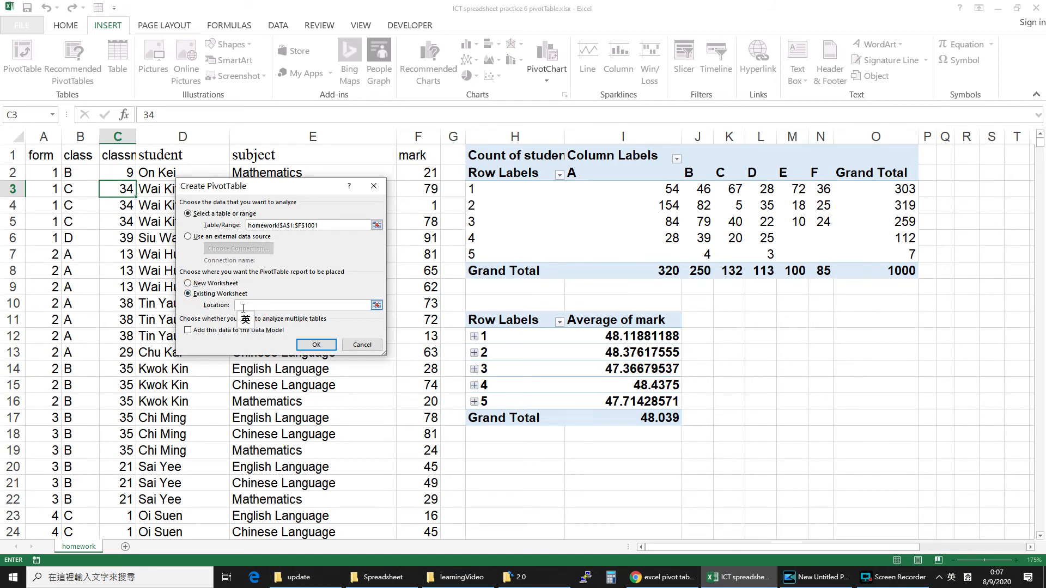
click(525, 468)
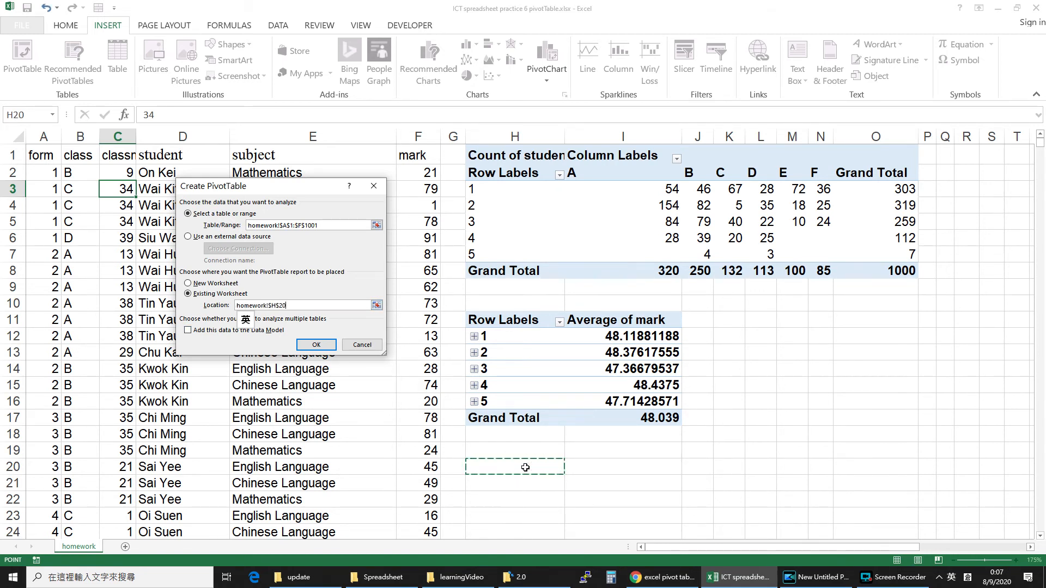
click(316, 344)
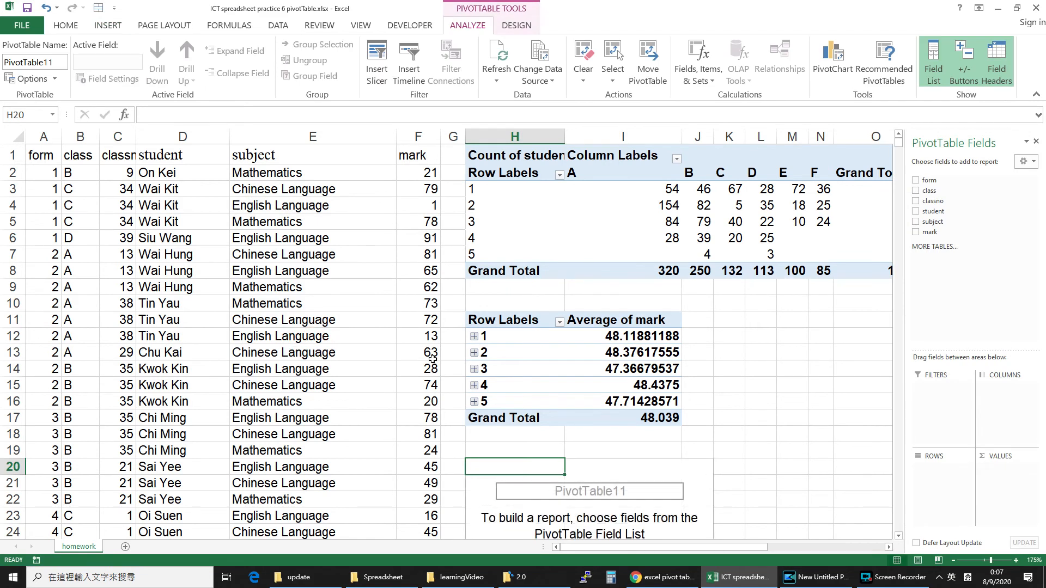
Set subject as the row field and form as the column field of the third PivotTable.
scroll(476, 361, down, 3)
scroll(476, 361, down, 1)
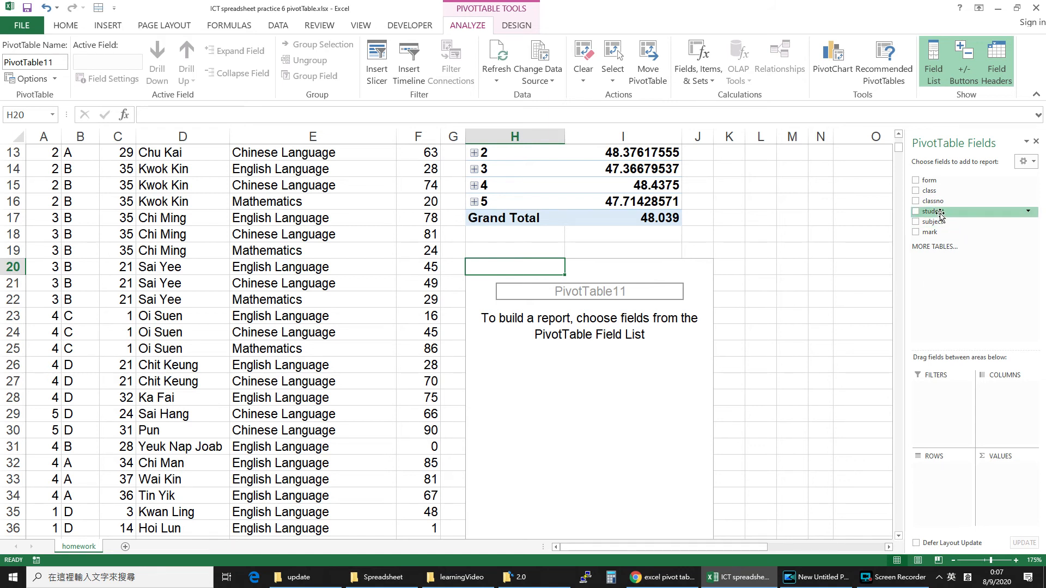
drag(937, 221, 953, 487)
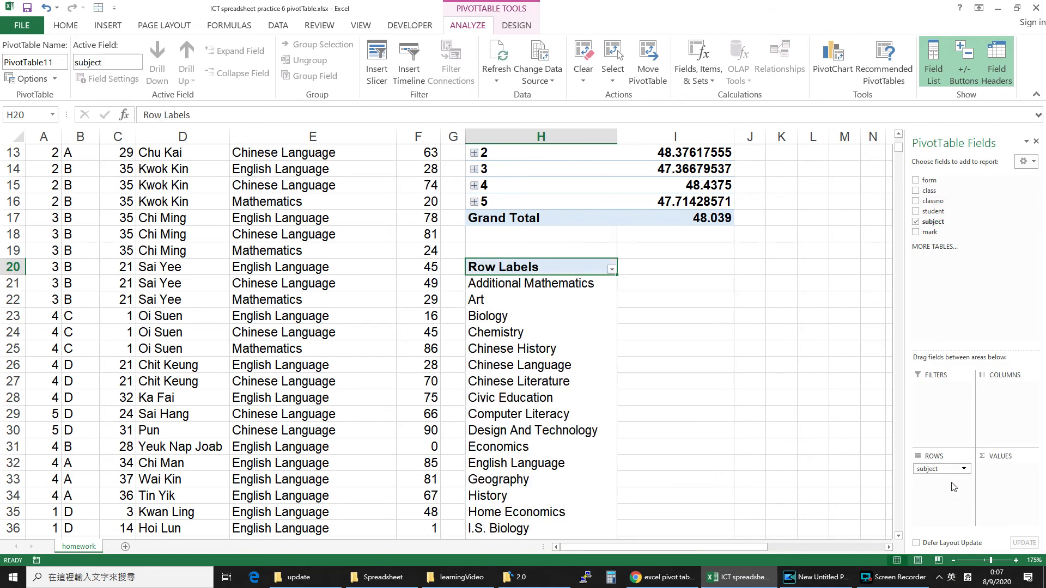
drag(939, 181, 1006, 397)
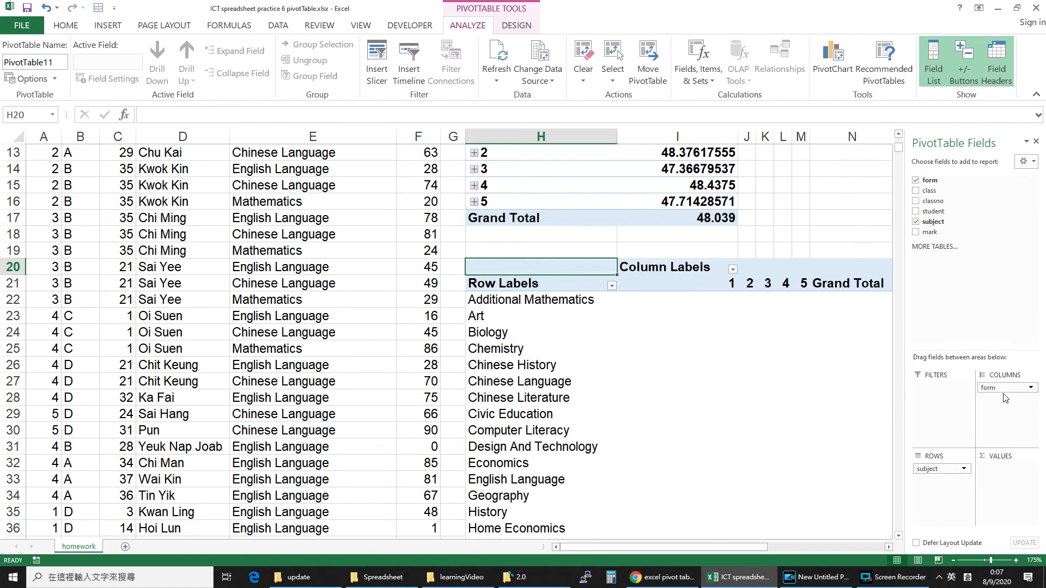
drag(739, 137, 670, 149)
scroll(528, 356, down, 5)
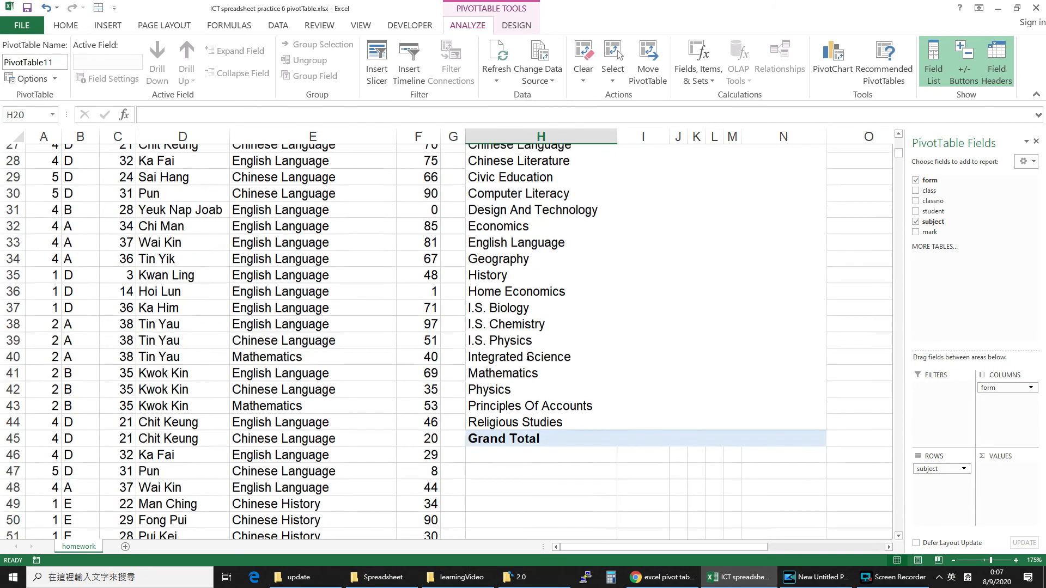
scroll(546, 285, up, 4)
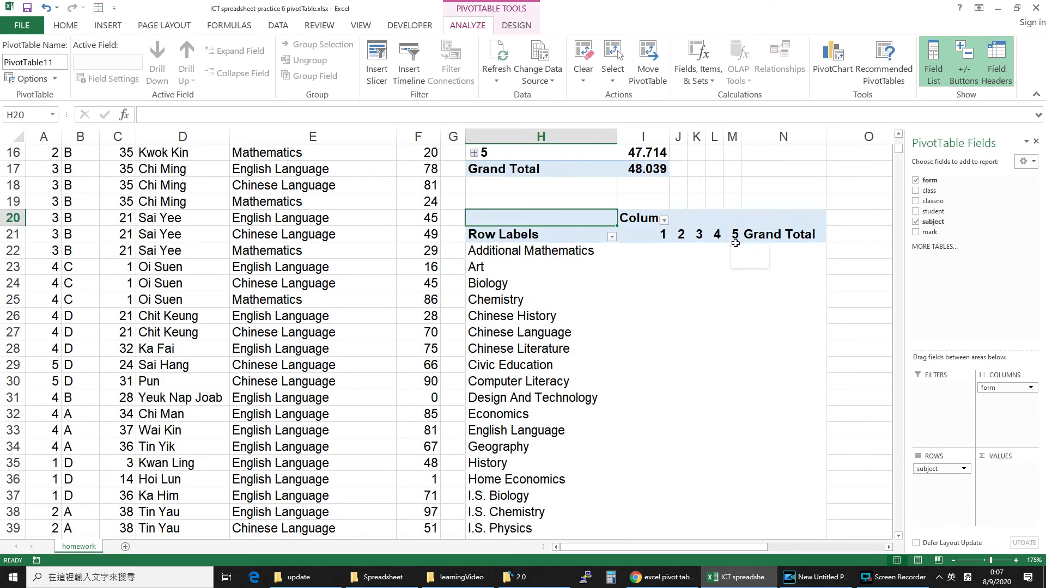
Add mark to the third PivotTable's values and summarize it by Average.
drag(933, 233, 1003, 483)
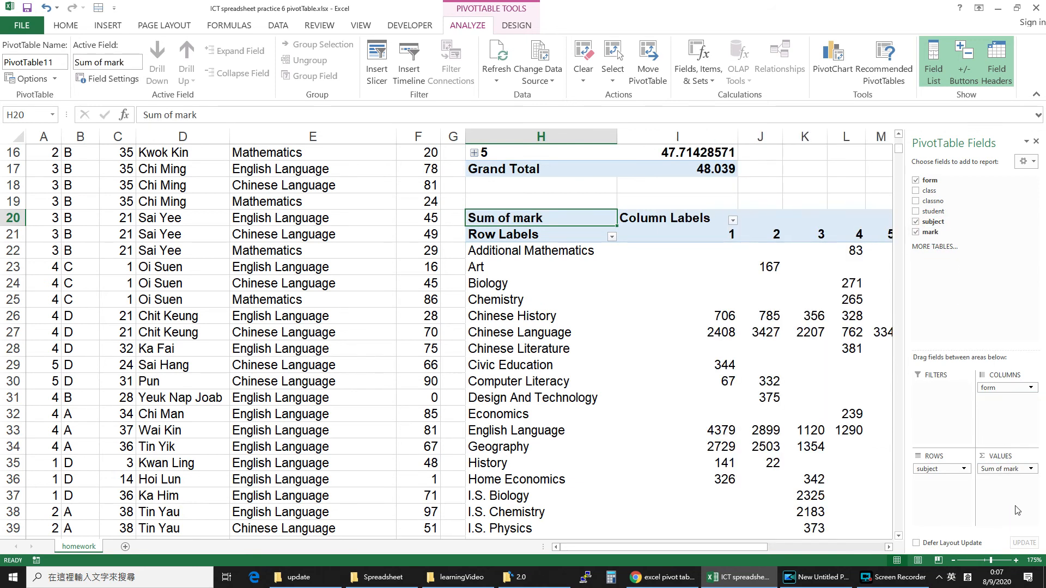
click(1032, 469)
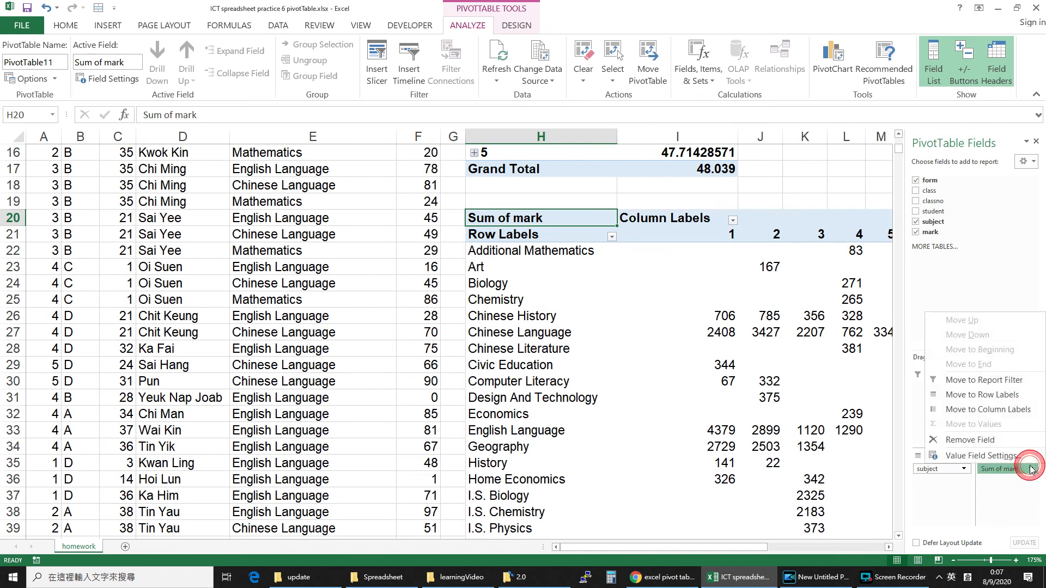
click(981, 456)
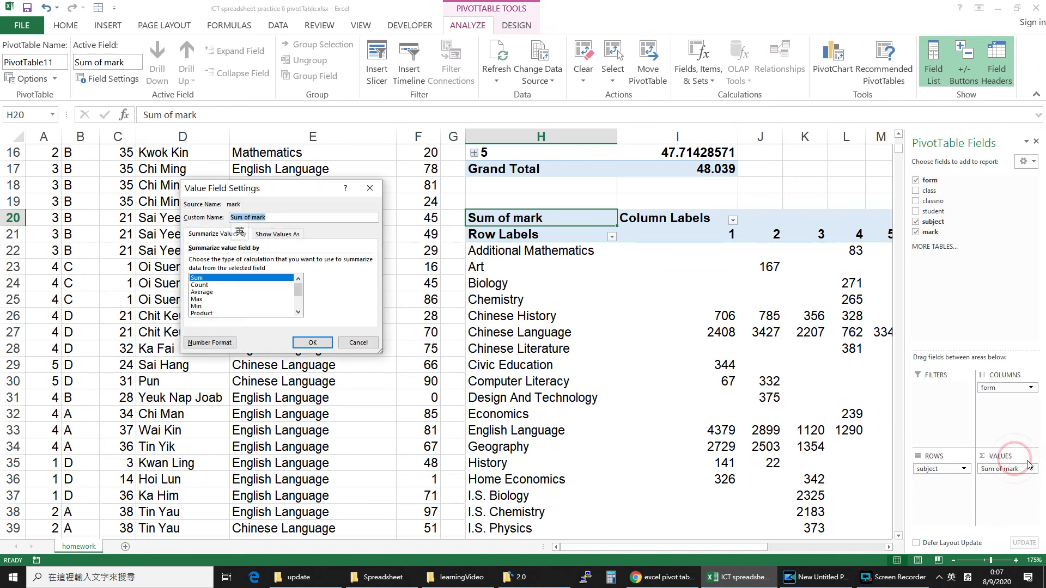
click(208, 293)
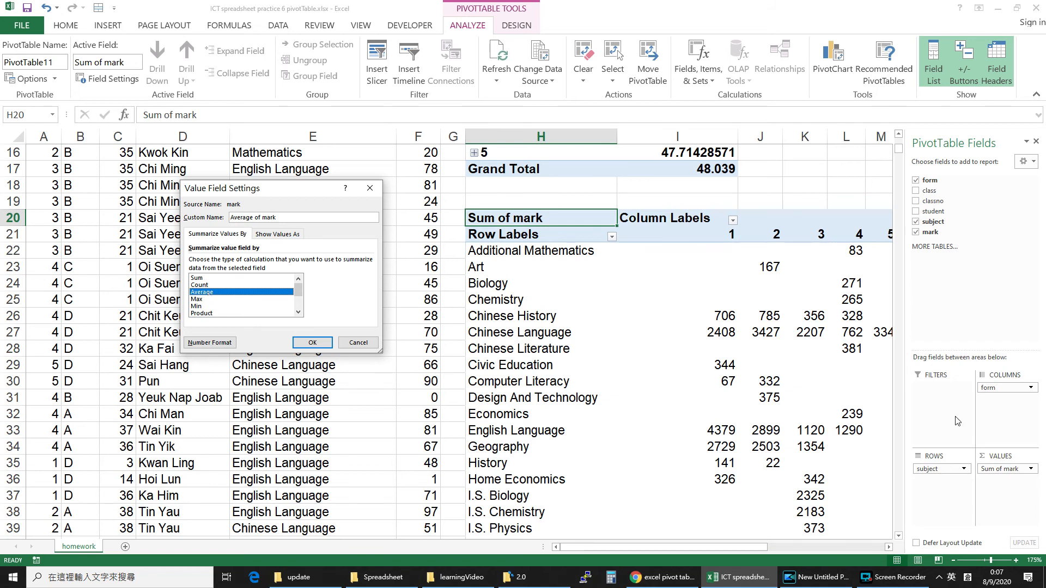
click(312, 341)
Narrow columns I to M holding the form averages and close the PivotTable field list.
drag(738, 137, 682, 144)
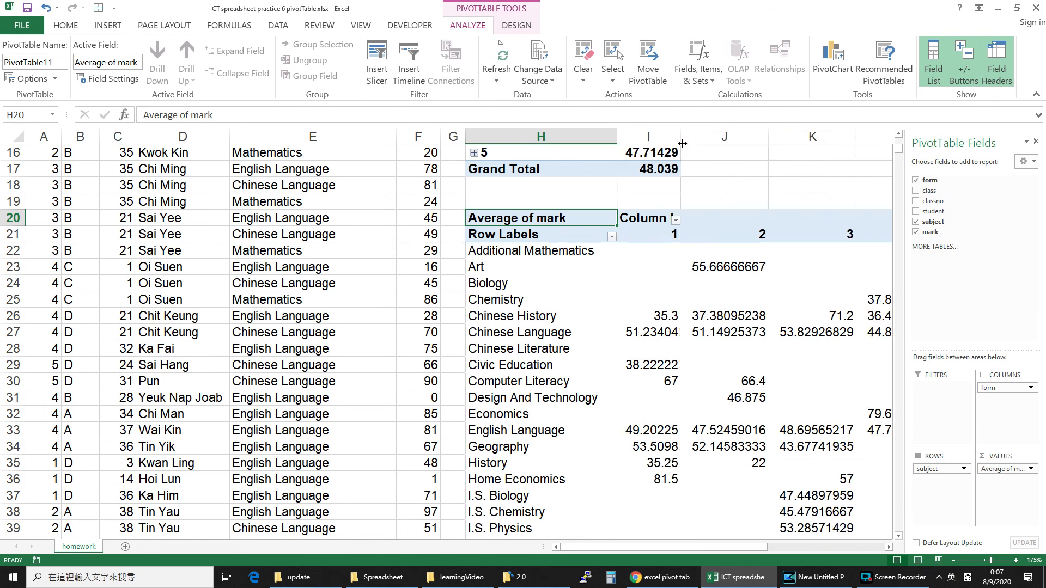
drag(769, 134, 743, 135)
click(1038, 143)
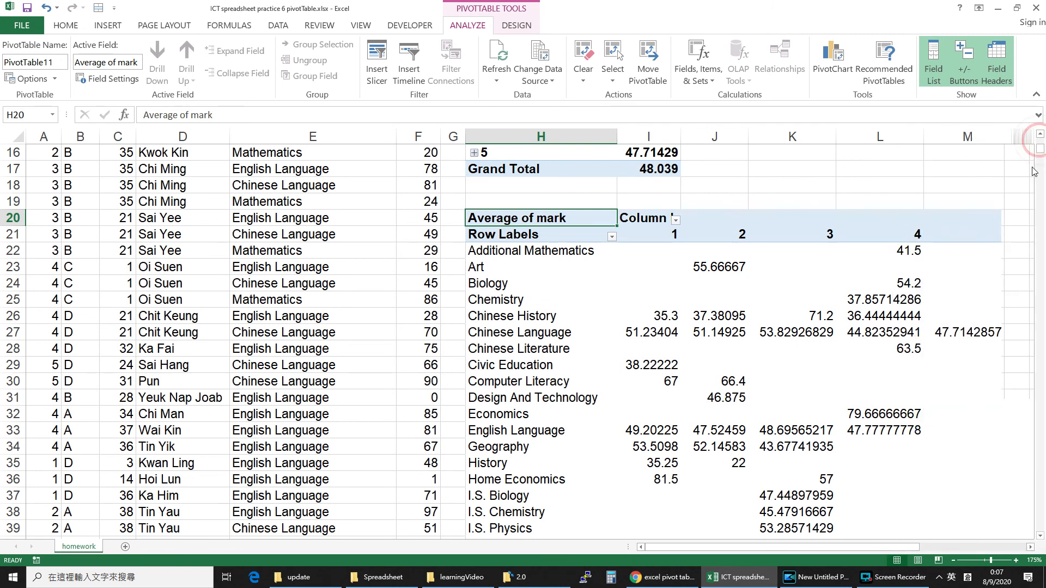
drag(836, 134, 808, 134)
drag(896, 134, 871, 134)
drag(956, 137, 930, 136)
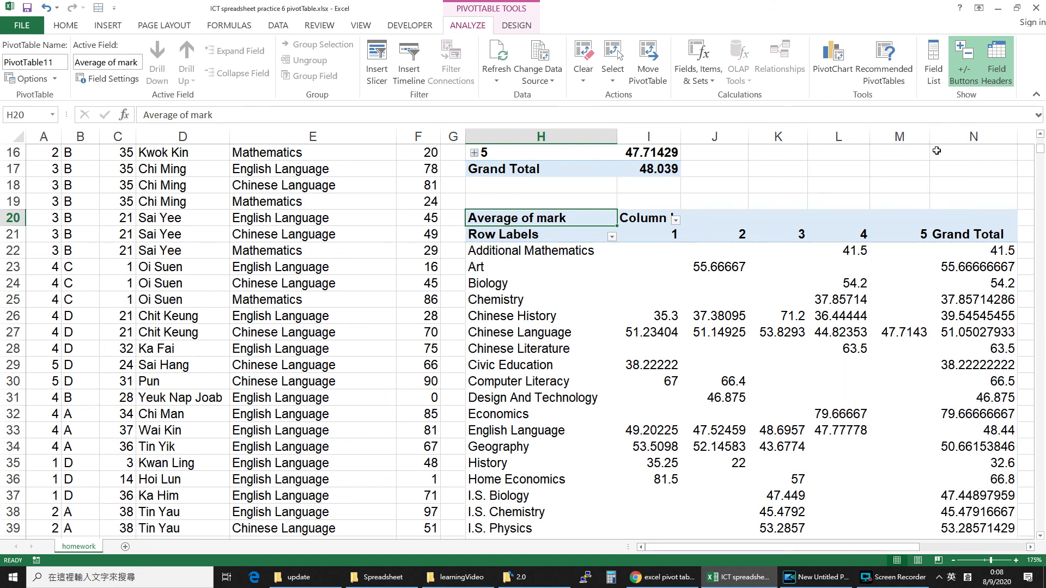